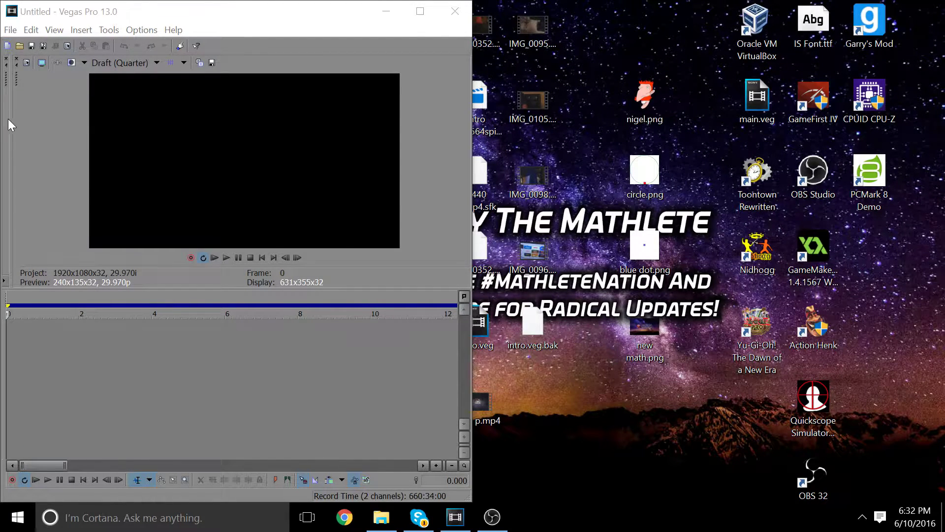
Widen the left docked pane so Project Media / Explorer / Transitions sits beside the preview.
drag(9, 120, 224, 161)
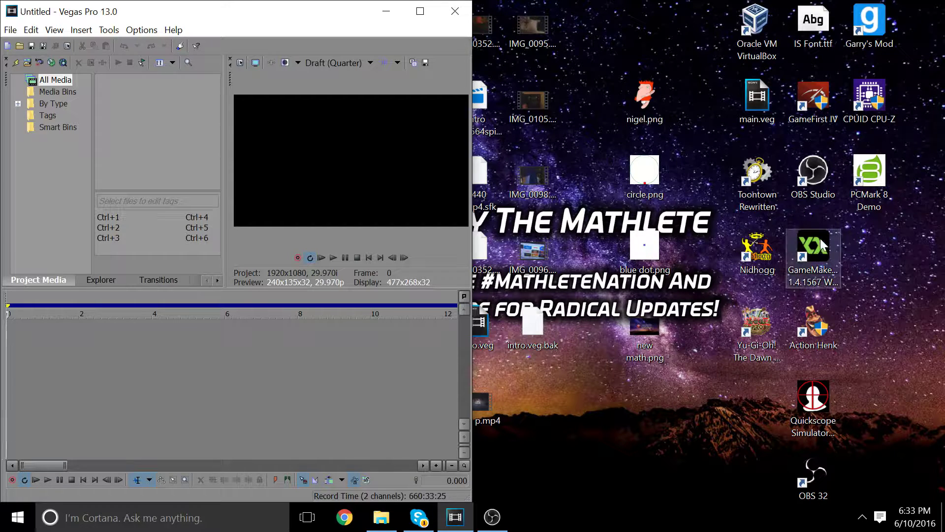
click(629, 181)
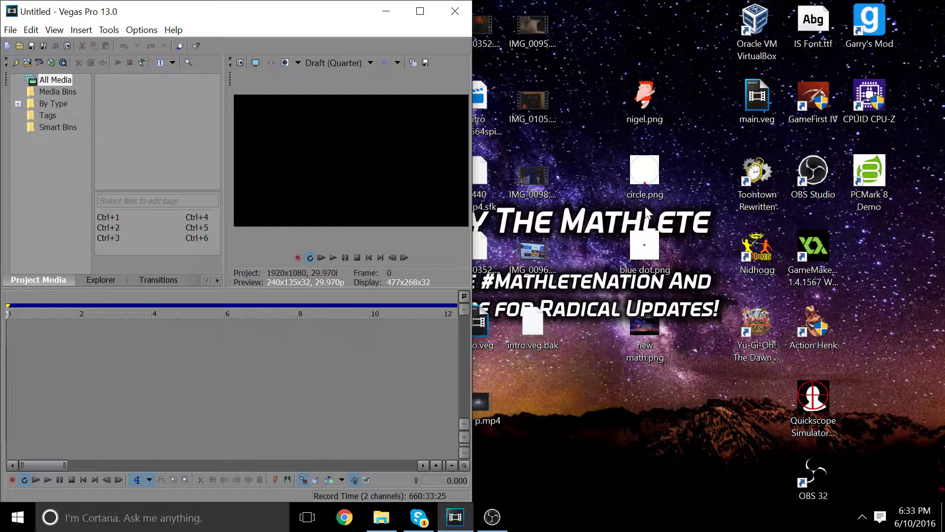
click(616, 173)
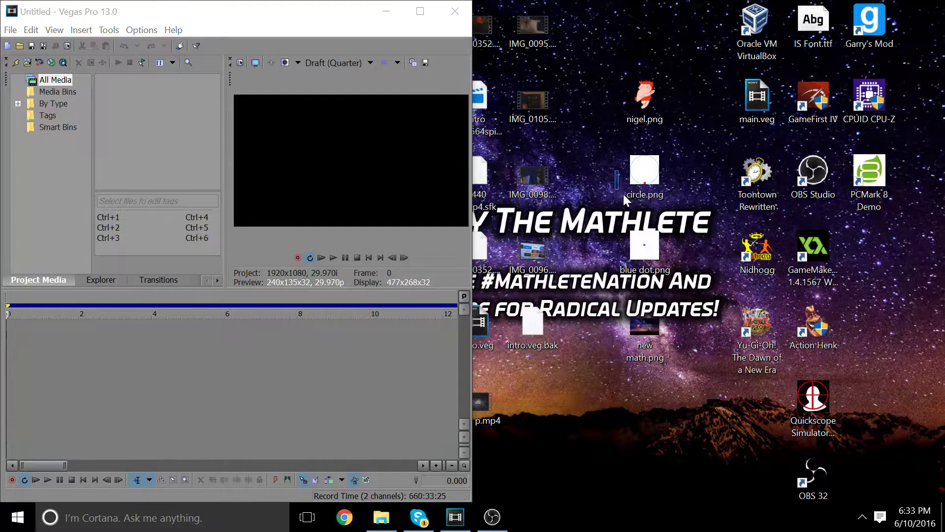
drag(681, 254, 600, 171)
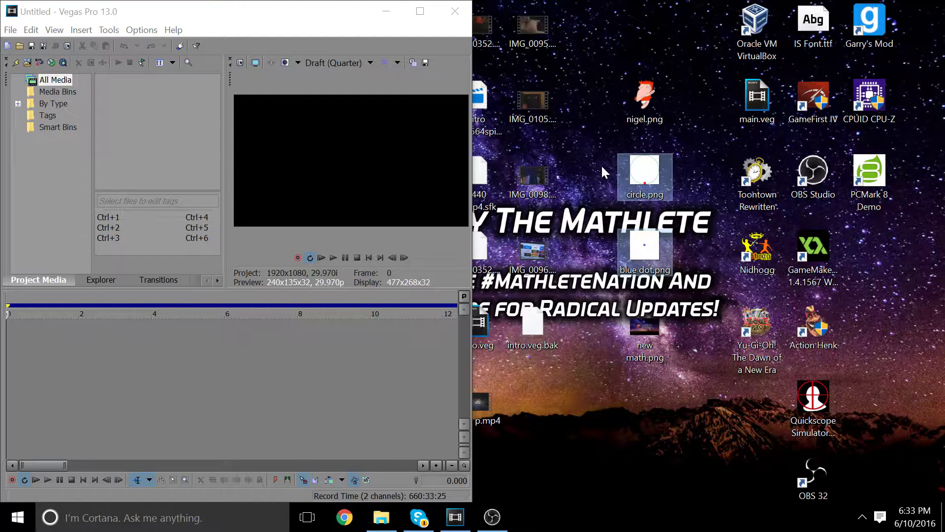
click(599, 164)
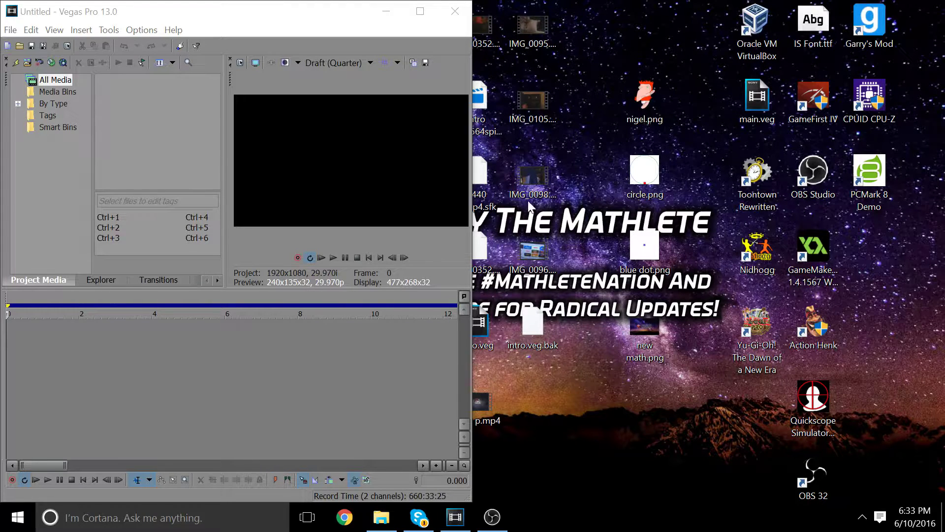
Import new math.png and place it at the start of the timeline.
drag(640, 334, 102, 155)
click(138, 142)
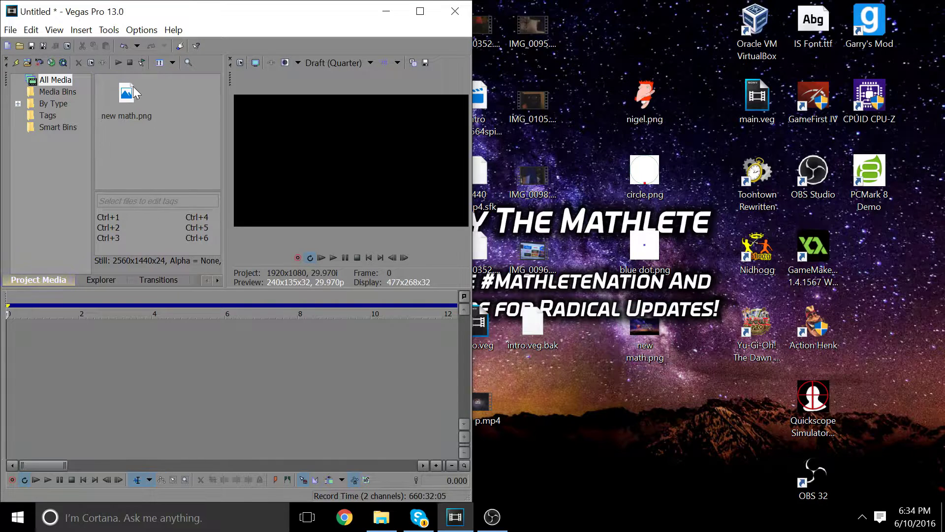
drag(133, 86, 12, 331)
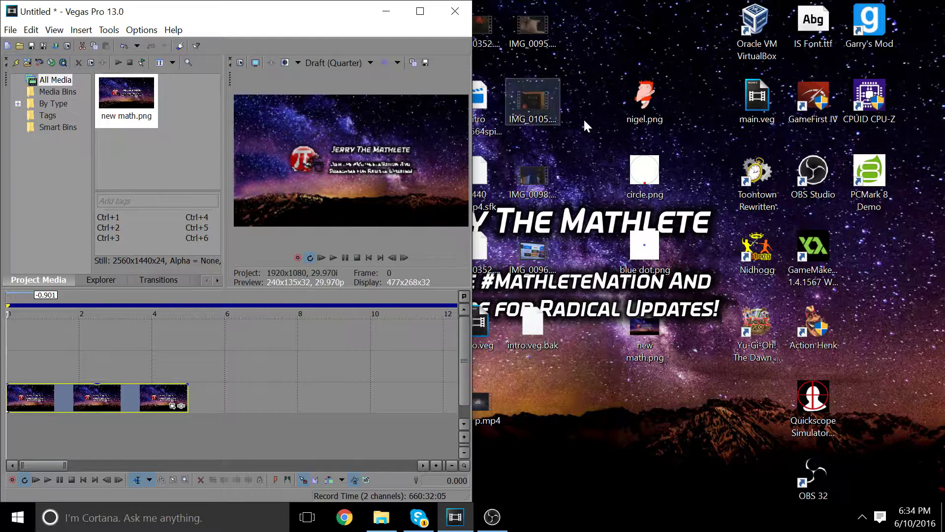
Import nigel.png, circle.png and blue dot.png from the desktop into Project Media.
drag(646, 111, 154, 155)
click(185, 149)
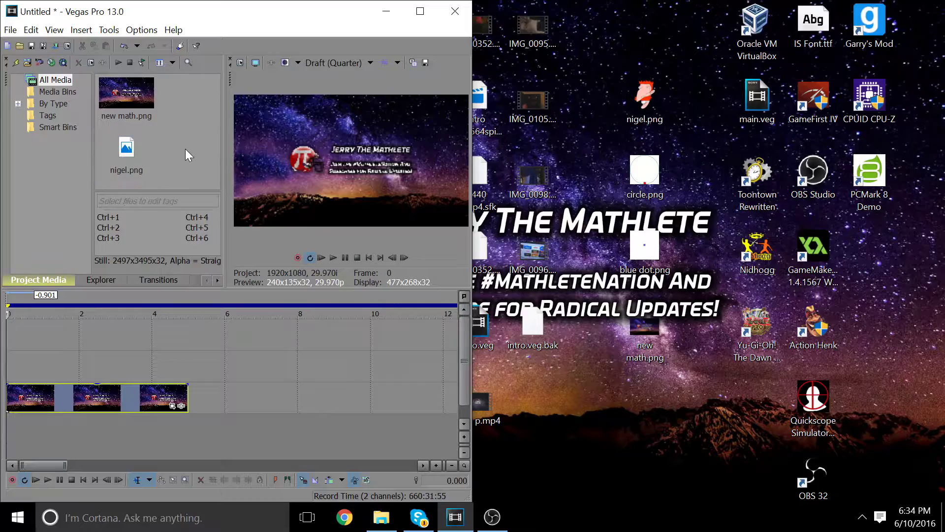
drag(295, 13, 0, 92)
click(534, 292)
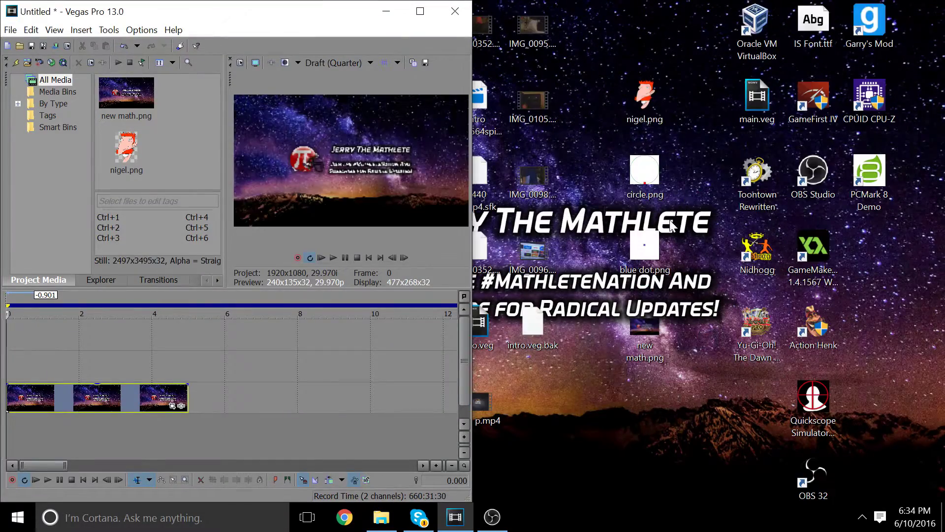
click(645, 173)
ctrl+click(644, 249)
drag(644, 248, 170, 155)
Maximize Vegas and put circle.png on a track above the wallpaper clip.
drag(271, 12, 315, 1)
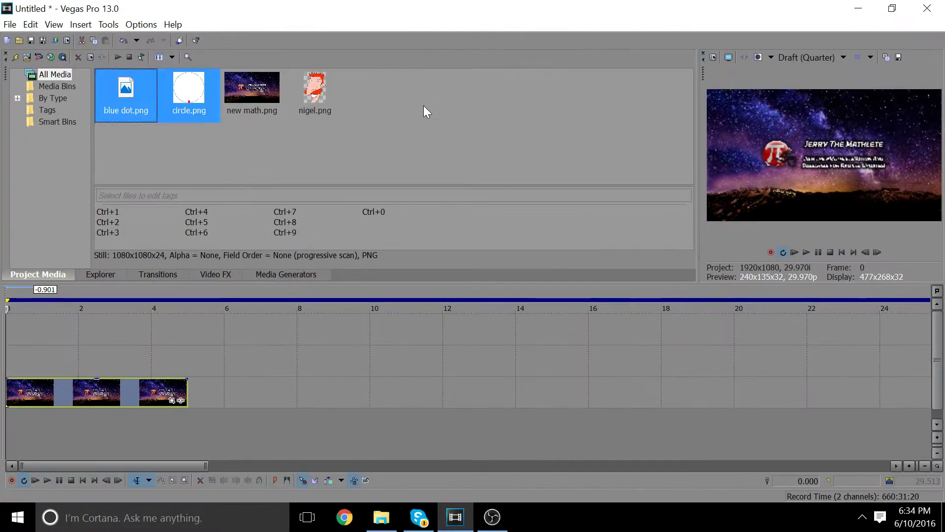
click(424, 106)
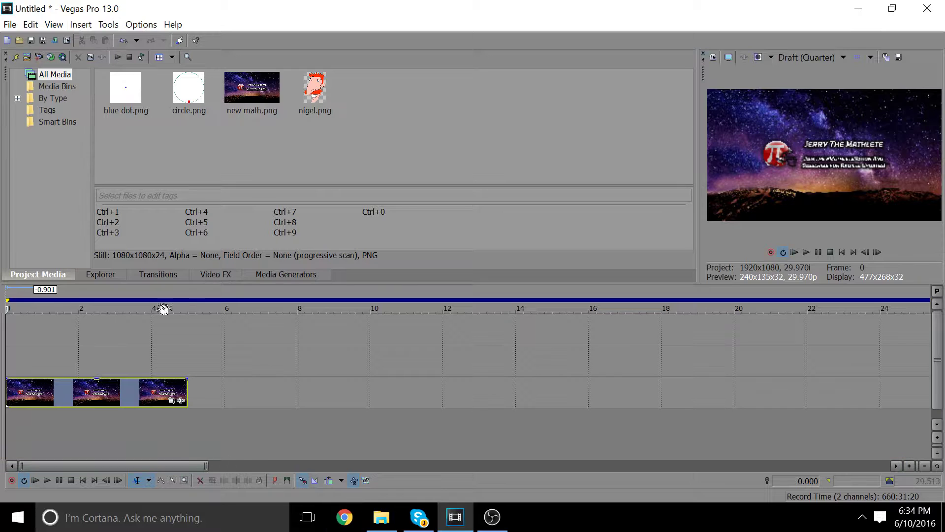
drag(192, 111, 8, 335)
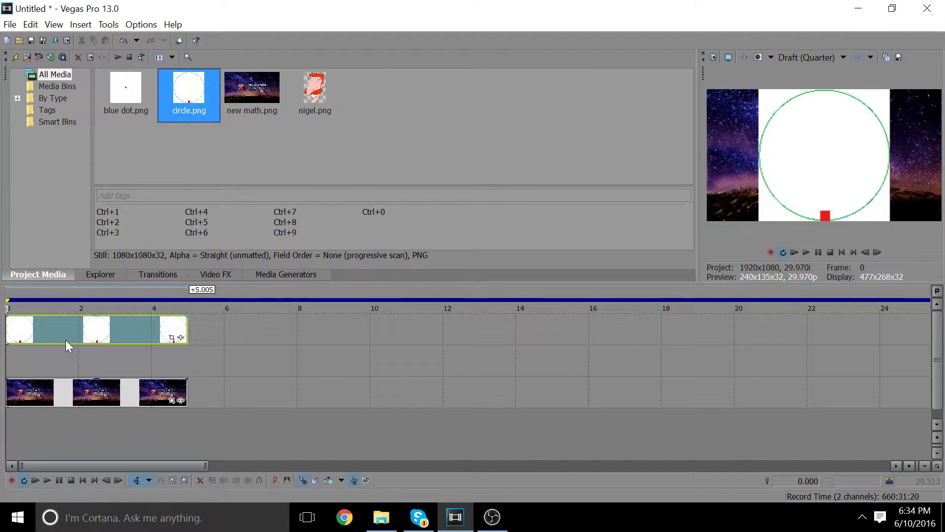
drag(66, 330, 55, 362)
Apply Sony Chroma Keyer to the circle clip with white as the key colour.
click(111, 357)
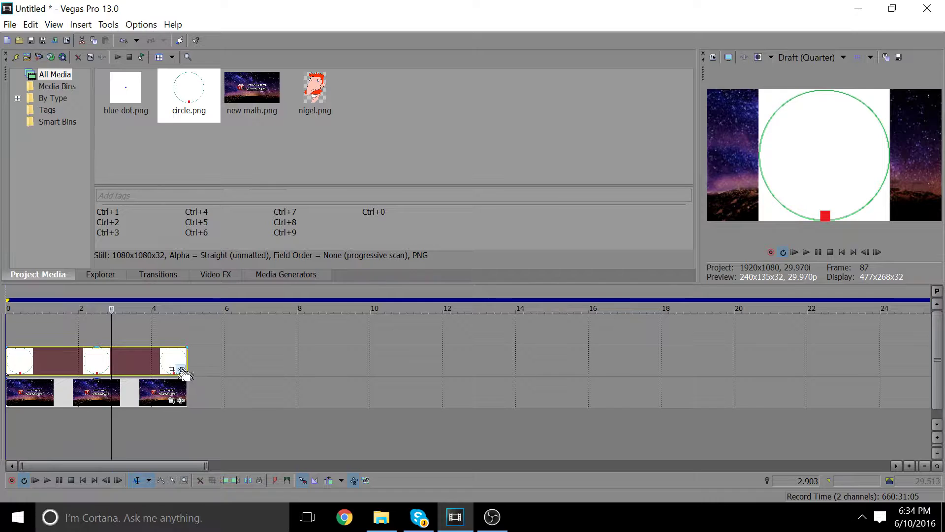
click(181, 369)
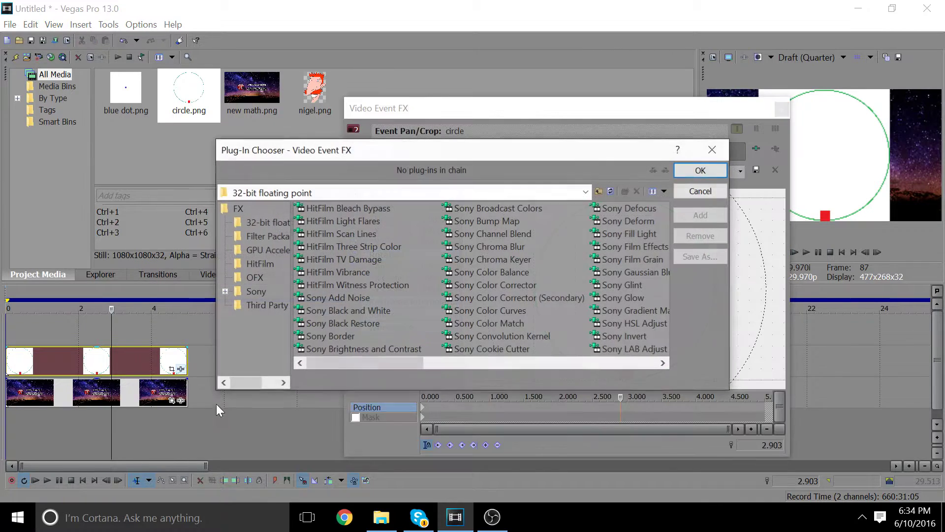
click(485, 259)
click(690, 172)
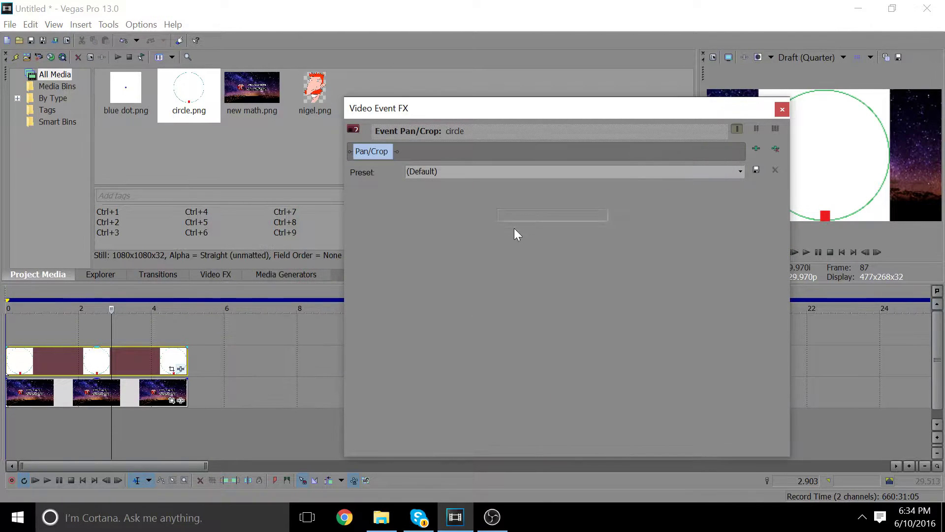
click(470, 215)
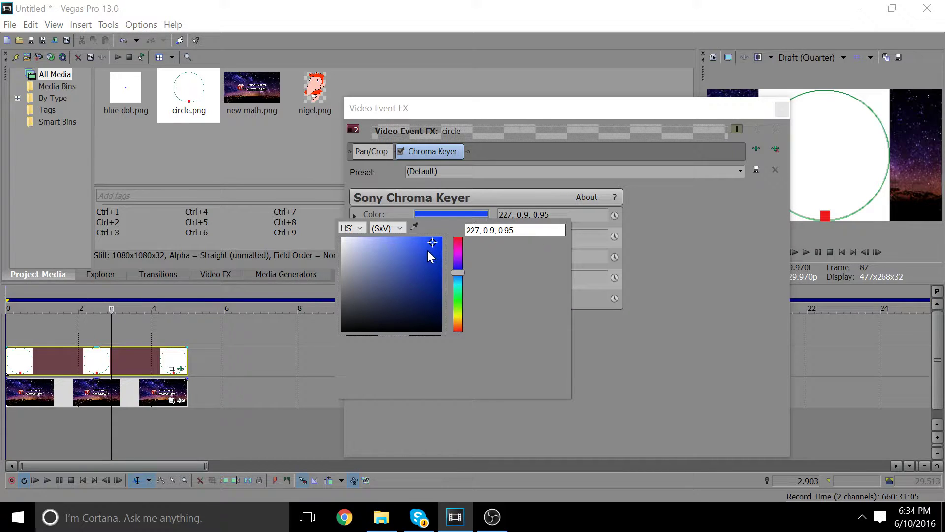
drag(427, 250, 281, 231)
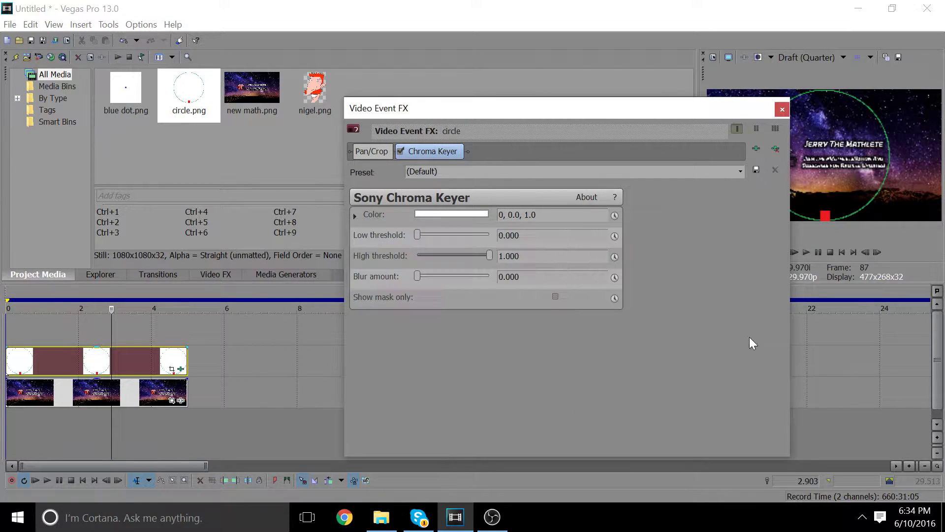
drag(616, 114, 412, 120)
Enlarge the circle's Pan/Crop frame to 1,810.2 at 0.000, then add blue dot.png on a new top track.
click(577, 116)
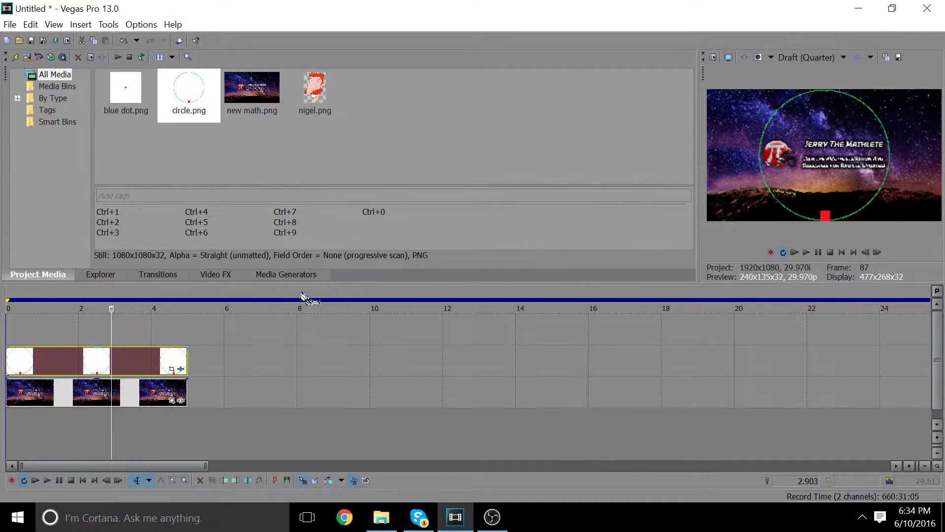
click(173, 369)
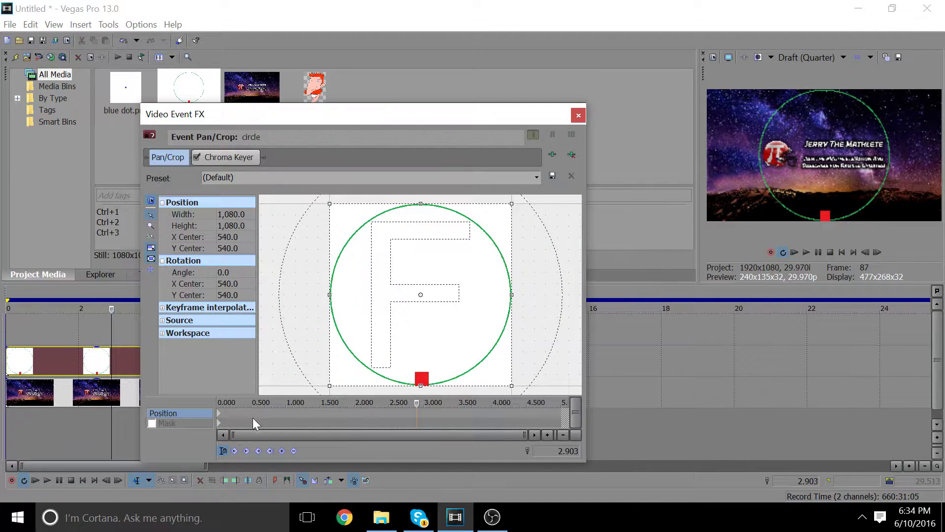
click(222, 417)
scroll(441, 339, down, 1)
scroll(441, 339, down, 2)
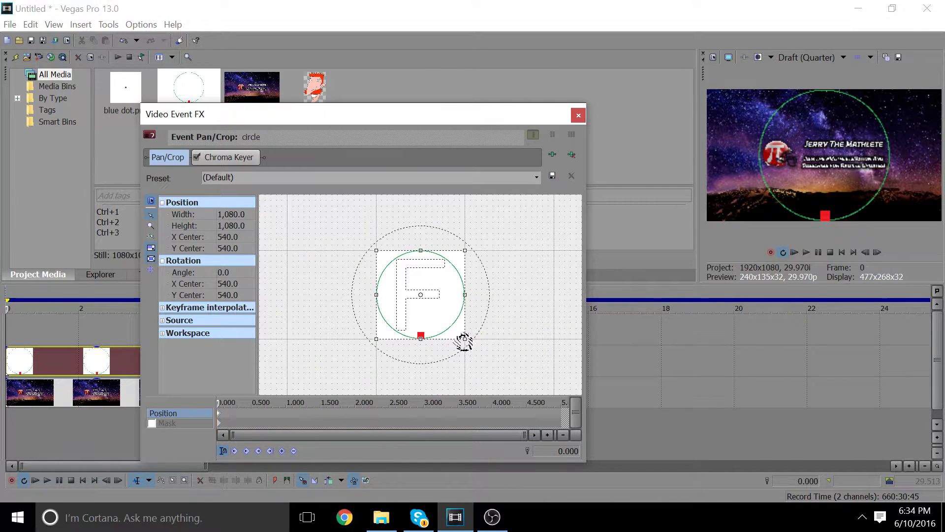
drag(466, 336, 510, 369)
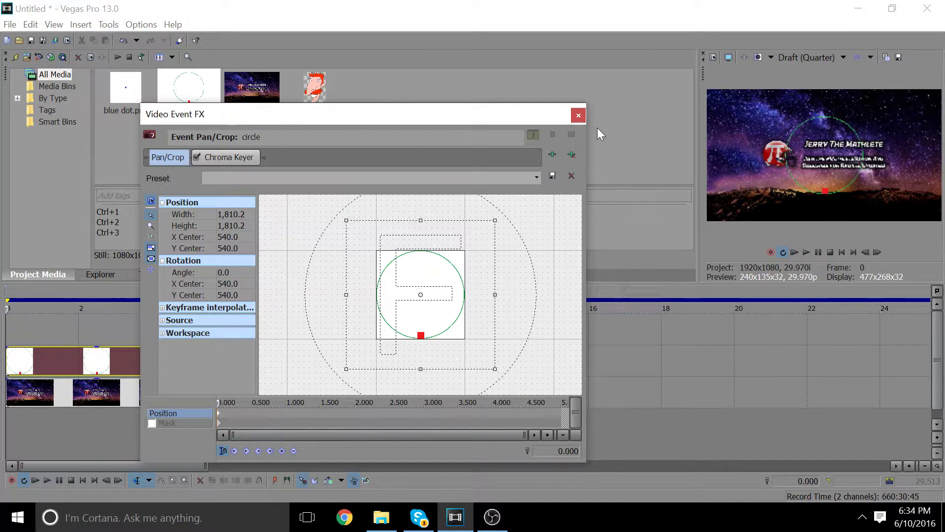
click(580, 116)
drag(113, 94, 7, 329)
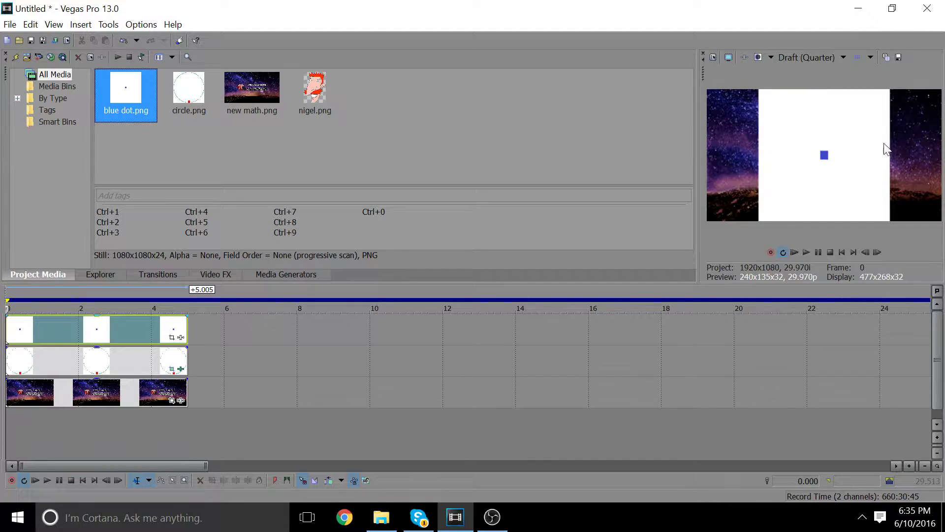
Add Sony Chroma Keyer to the blue dot clip, keying out its white background.
click(180, 338)
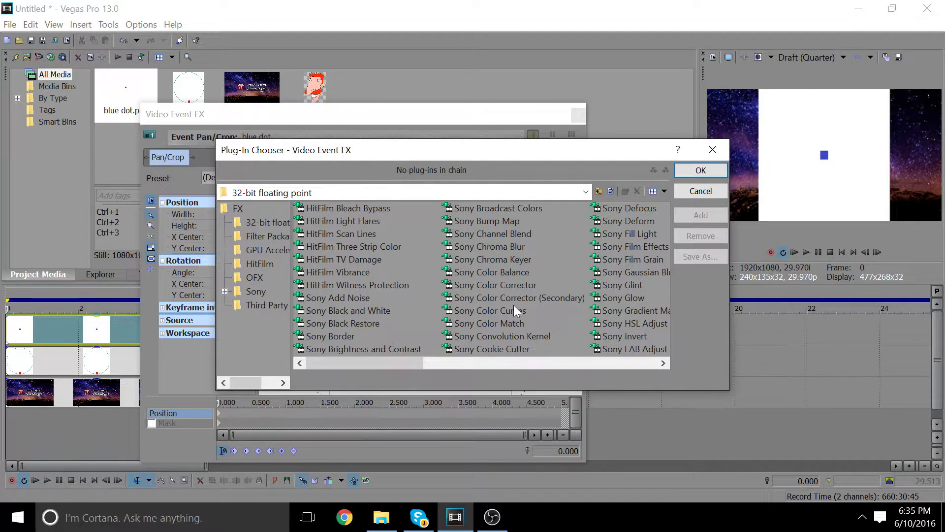
double_click(509, 261)
click(700, 170)
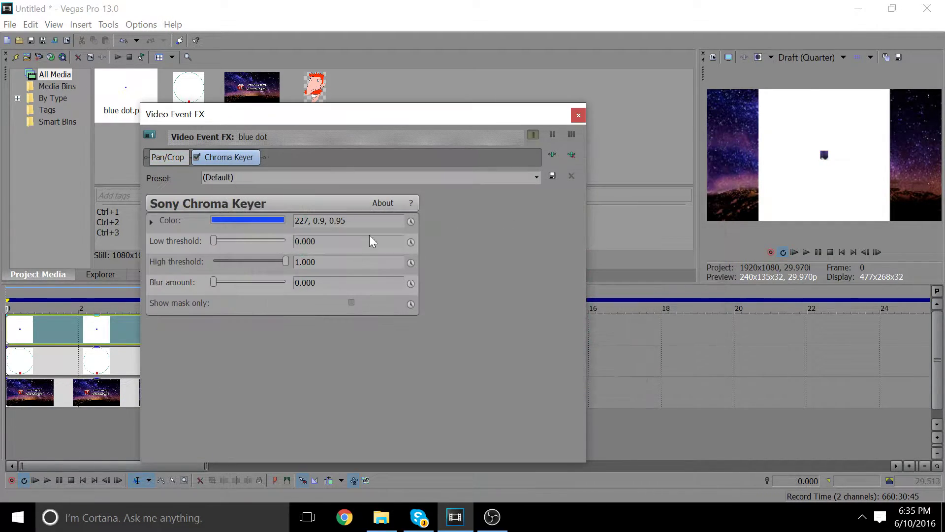
click(259, 220)
click(202, 277)
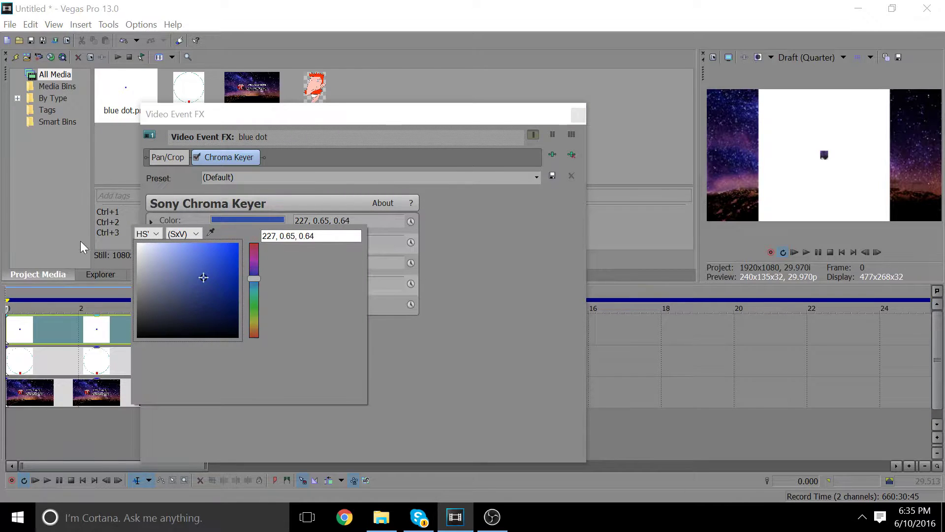
drag(202, 278, 115, 224)
click(459, 357)
click(578, 114)
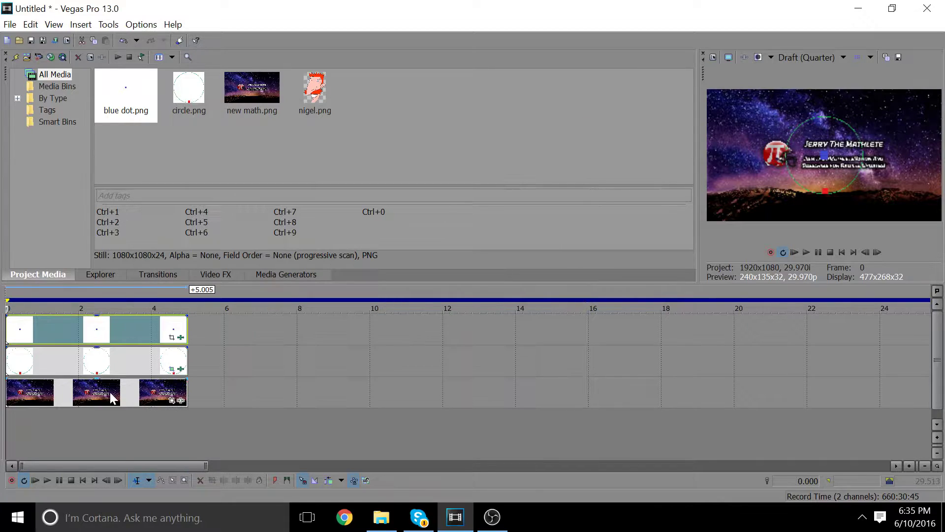
Open the circle clip's Event Pan/Crop window and go to the clip's start.
click(129, 364)
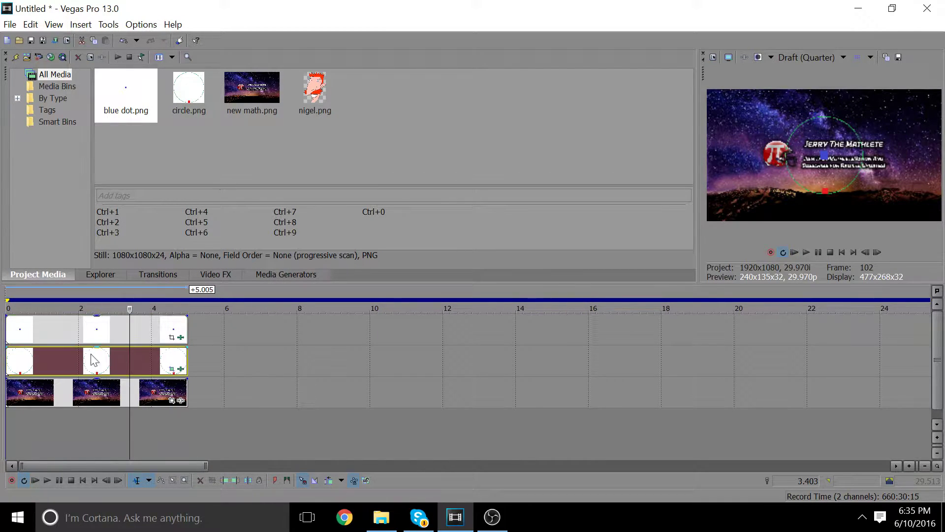
click(164, 368)
click(171, 368)
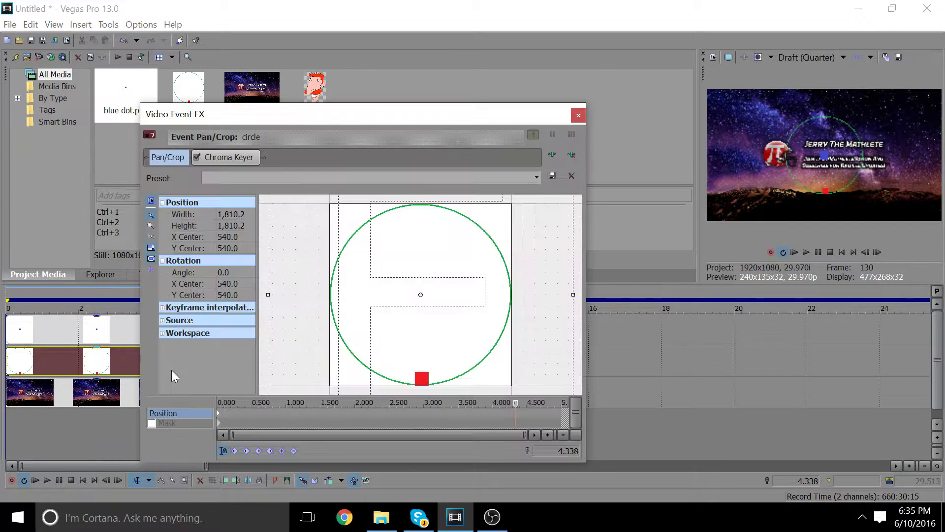
drag(170, 119, 243, 98)
scroll(374, 276, down, 2)
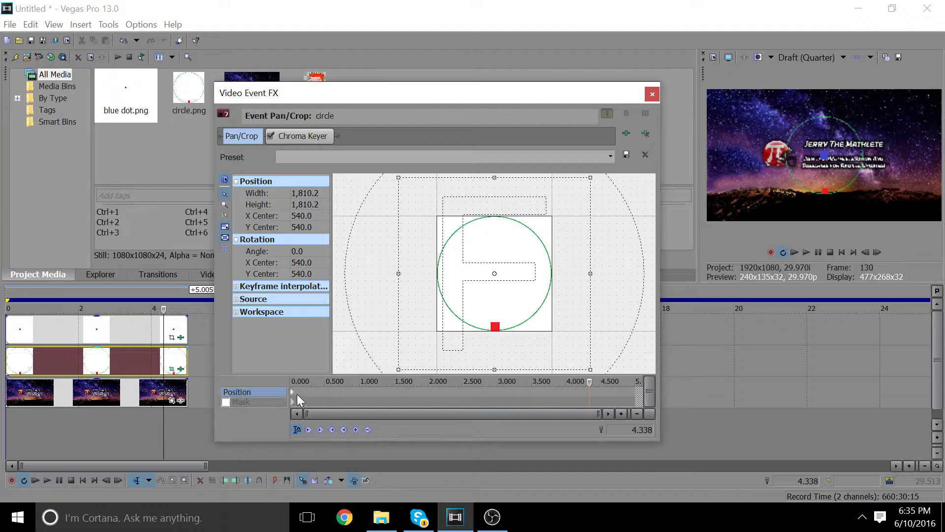
click(293, 393)
scroll(464, 316, down, 2)
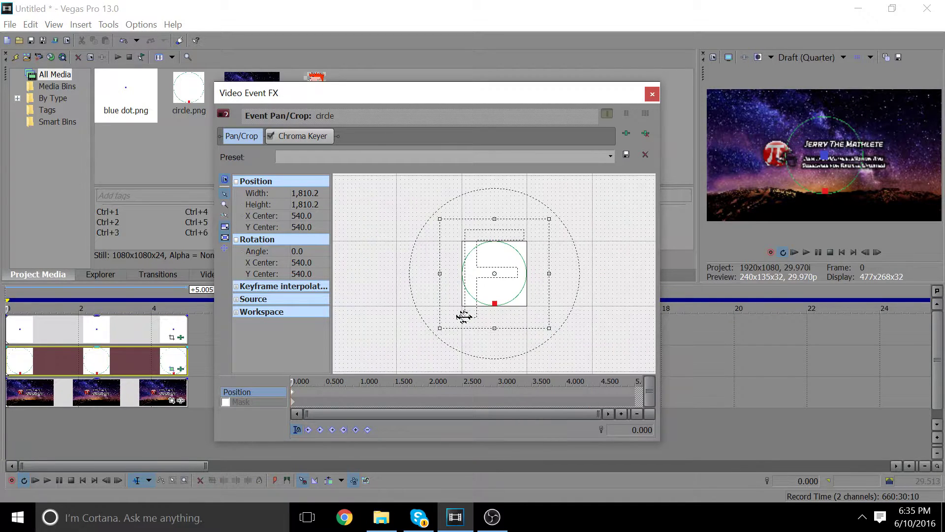
scroll(463, 316, down, 1)
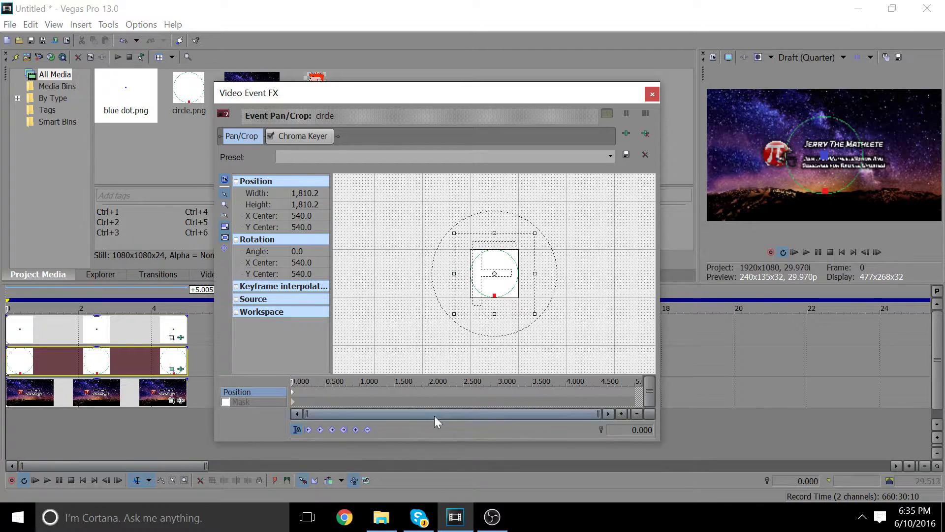
Rotate the circle's Pan/Crop frame to about 720° at 4.137 s.
click(575, 389)
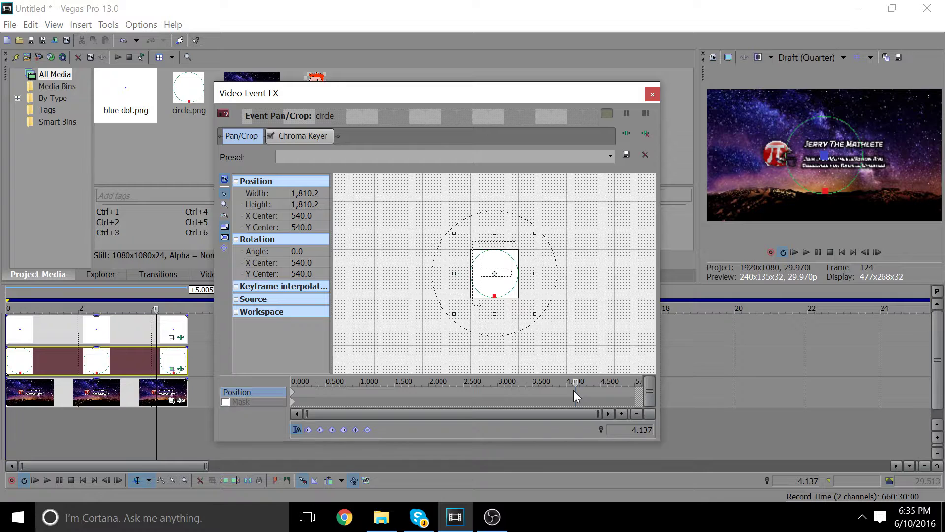
scroll(507, 357, down, 1)
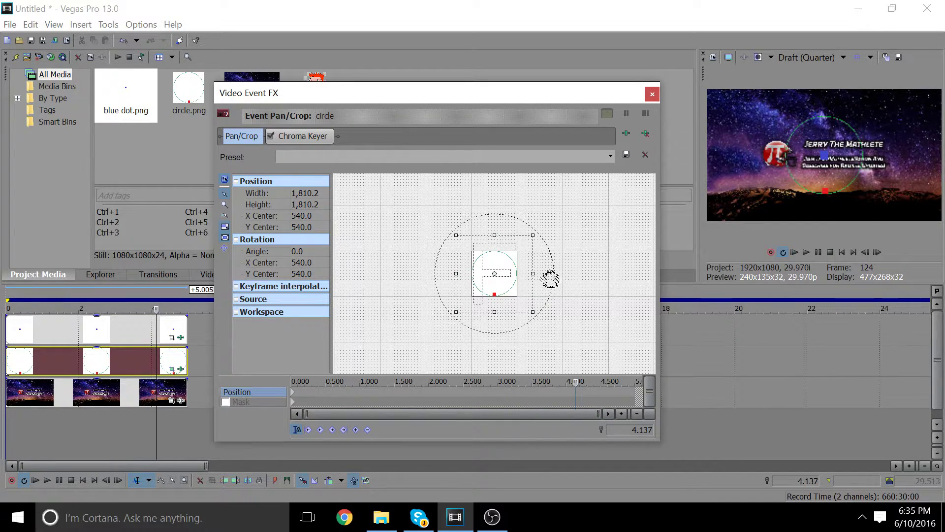
drag(548, 279, 549, 285)
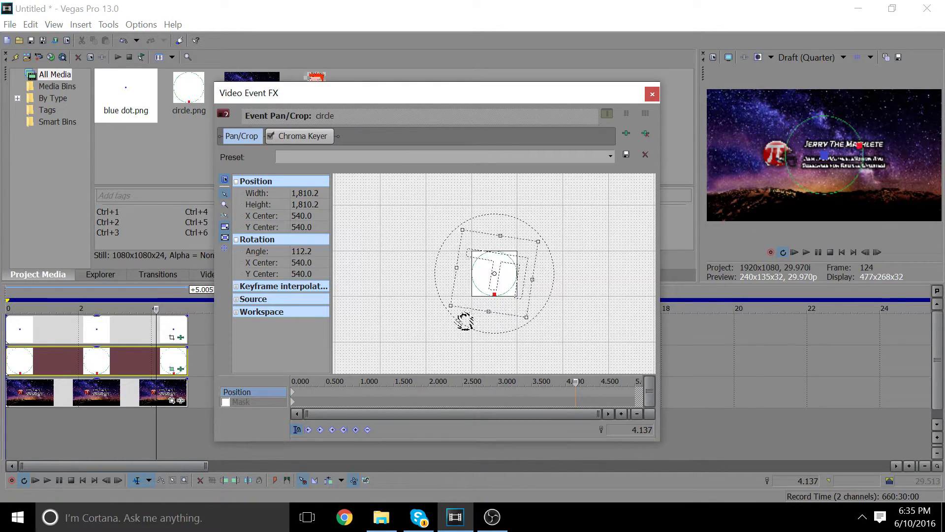
drag(461, 319, 540, 276)
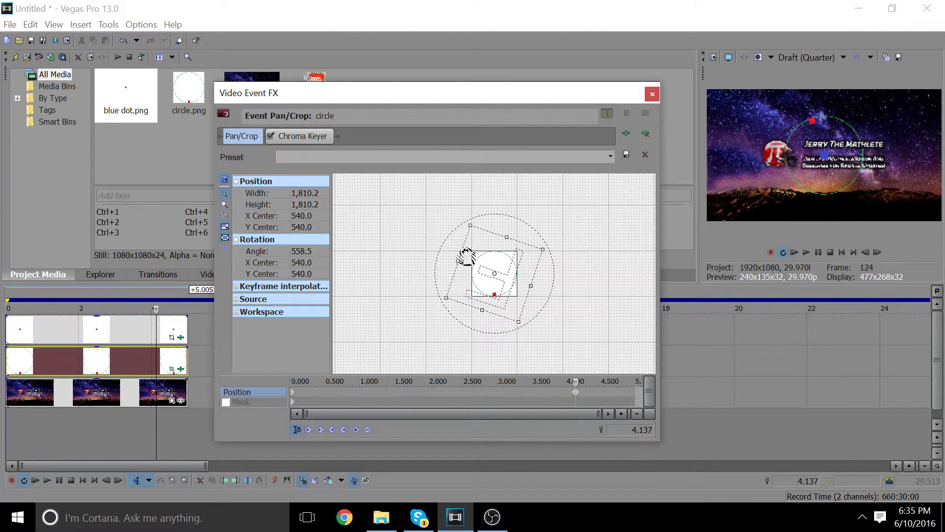
drag(468, 255, 586, 282)
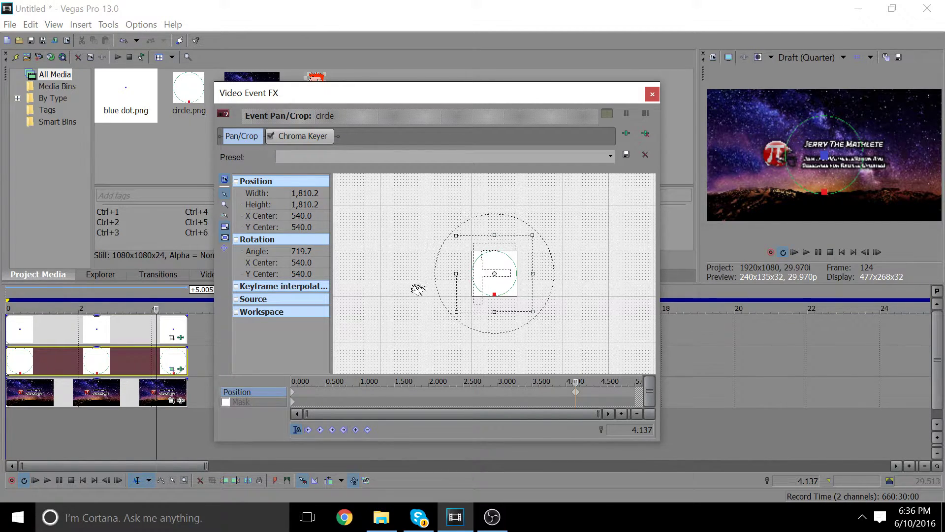
click(646, 95)
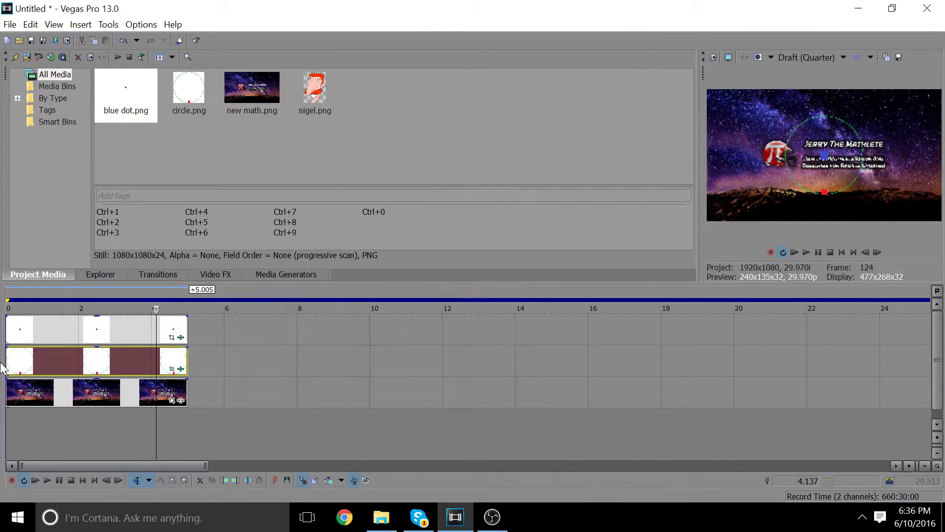
click(10, 326)
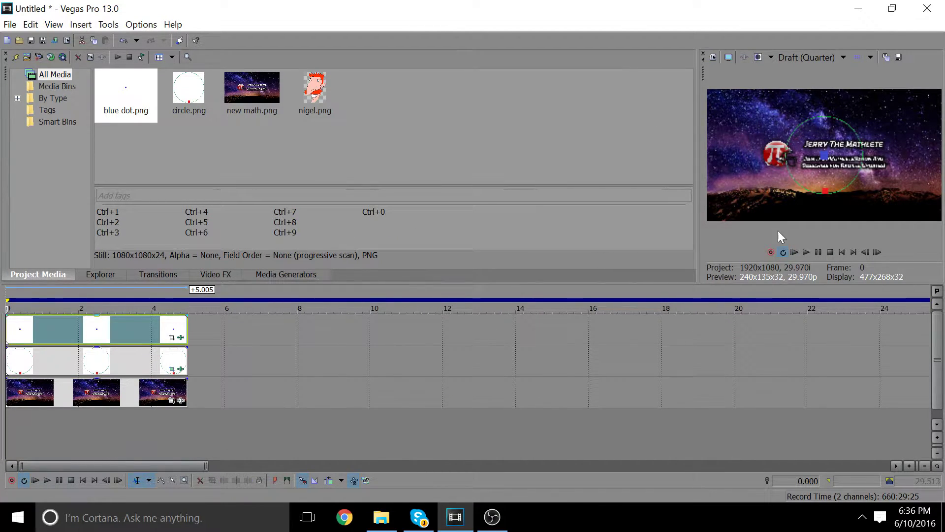
click(807, 253)
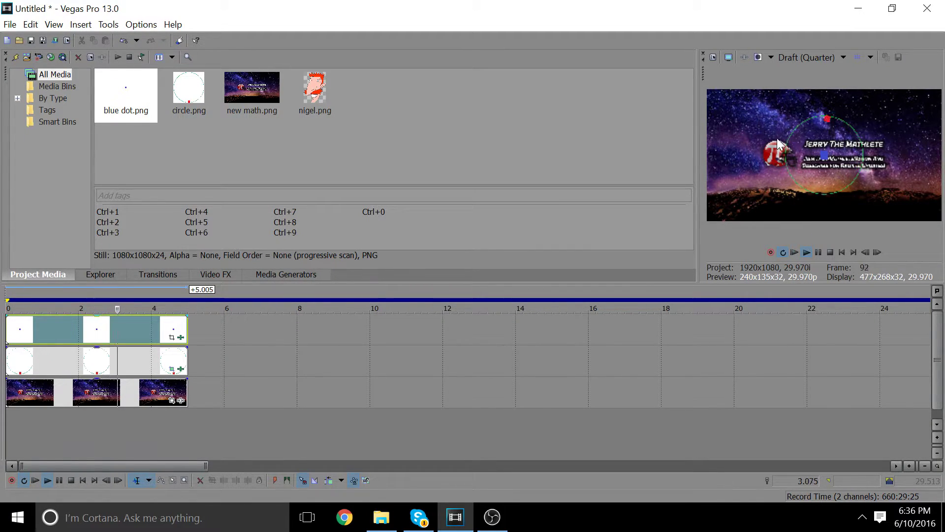
click(818, 252)
click(14, 332)
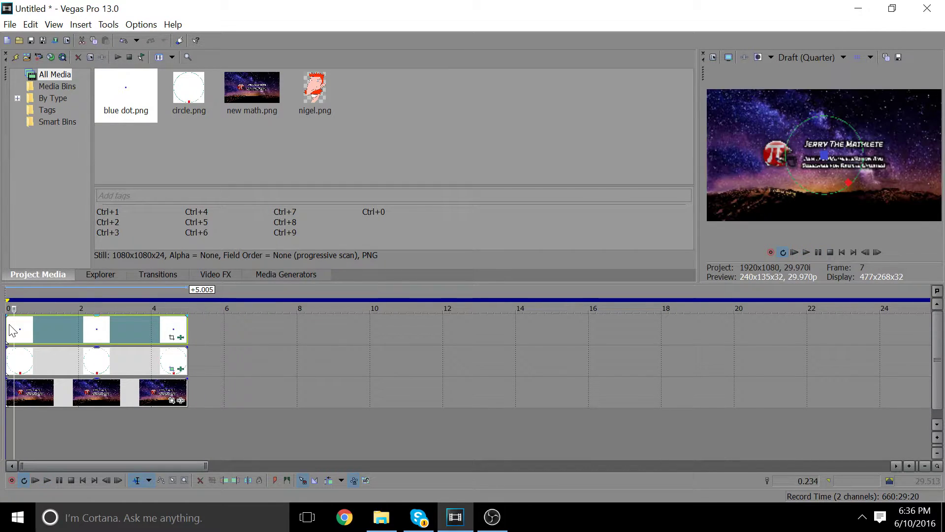
In the blue dot's Pan/Crop, move the frame up and enlarge it to 1,405.6.
click(172, 338)
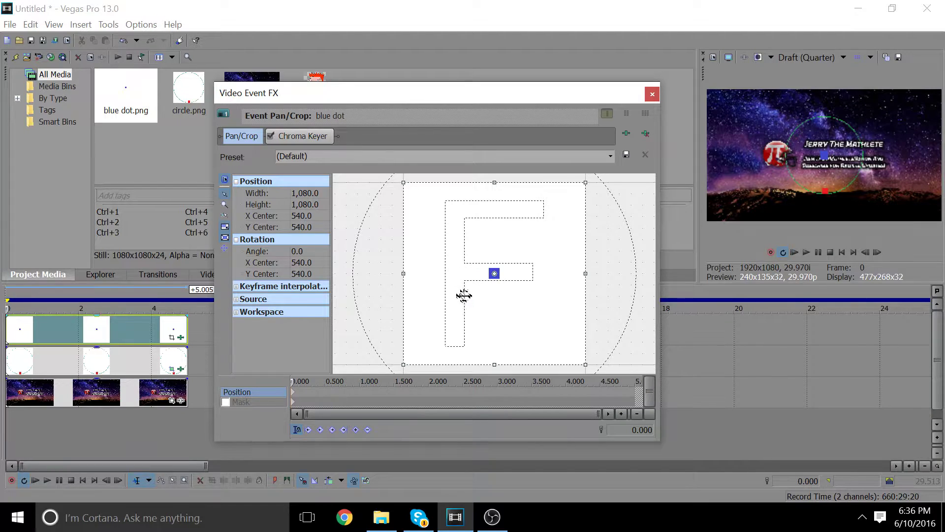
scroll(374, 339, down, 2)
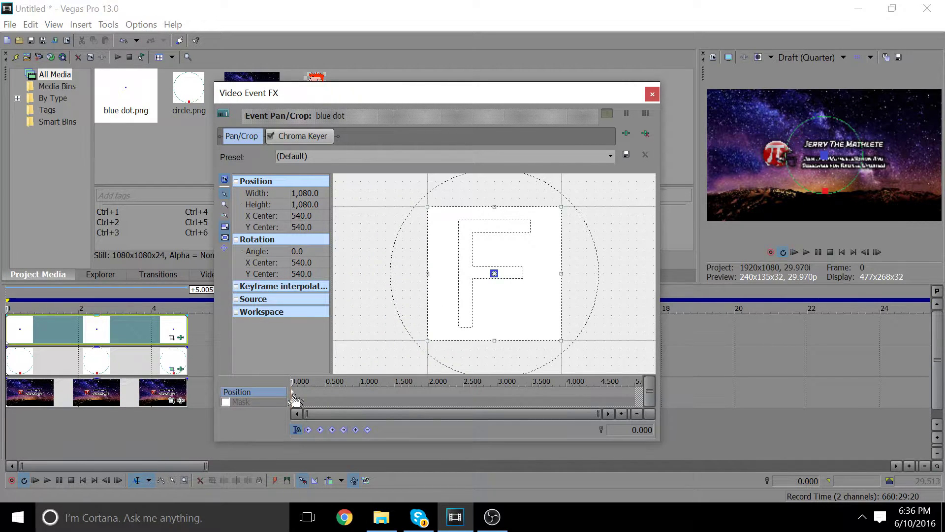
drag(454, 314, 453, 281)
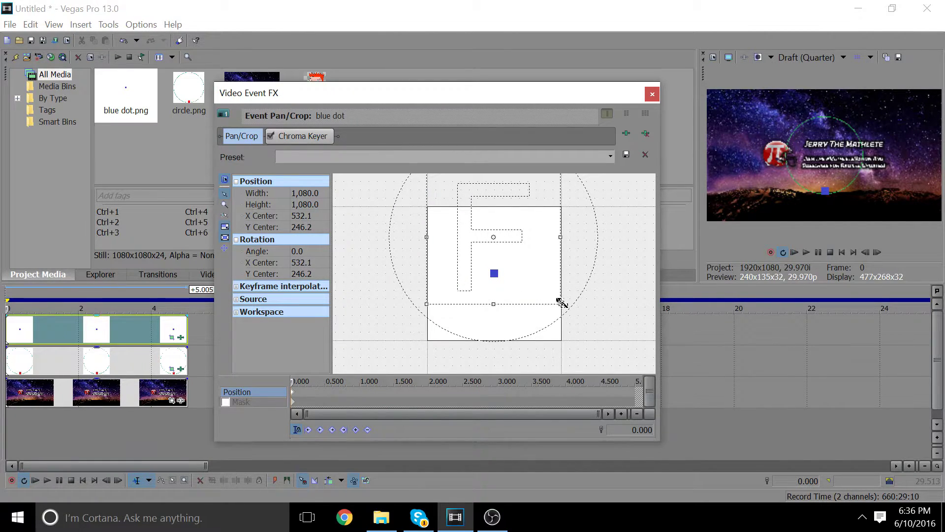
drag(561, 303, 590, 324)
drag(518, 283, 519, 273)
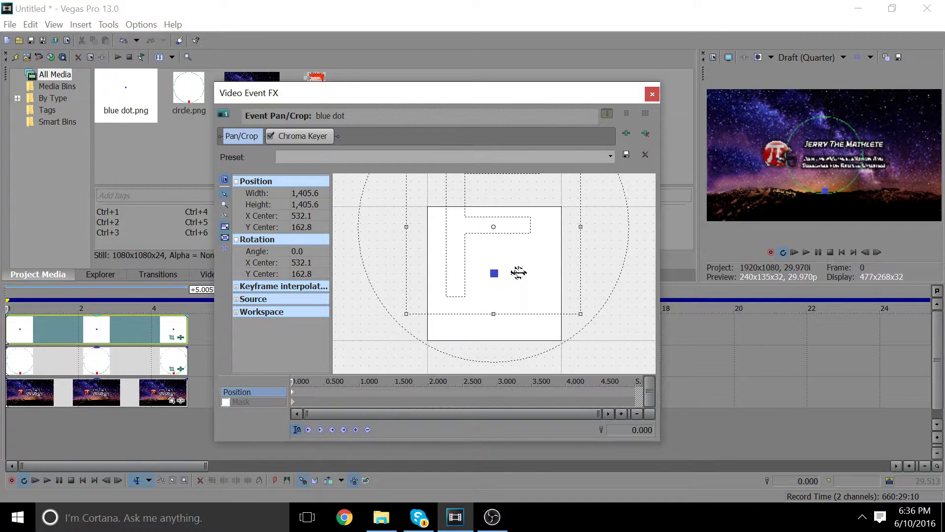
scroll(519, 273, down, 3)
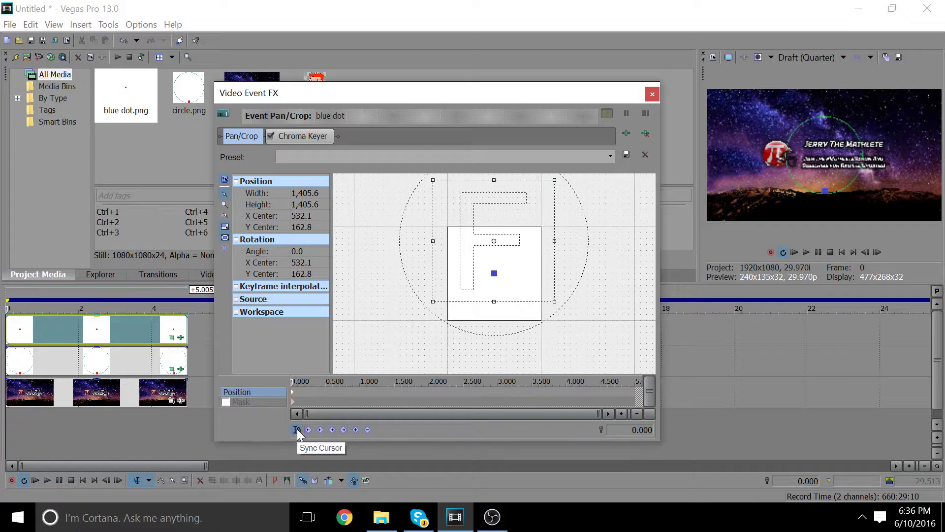
Nudge the dot's frame to add a position keyframe at 0.234 s.
click(306, 391)
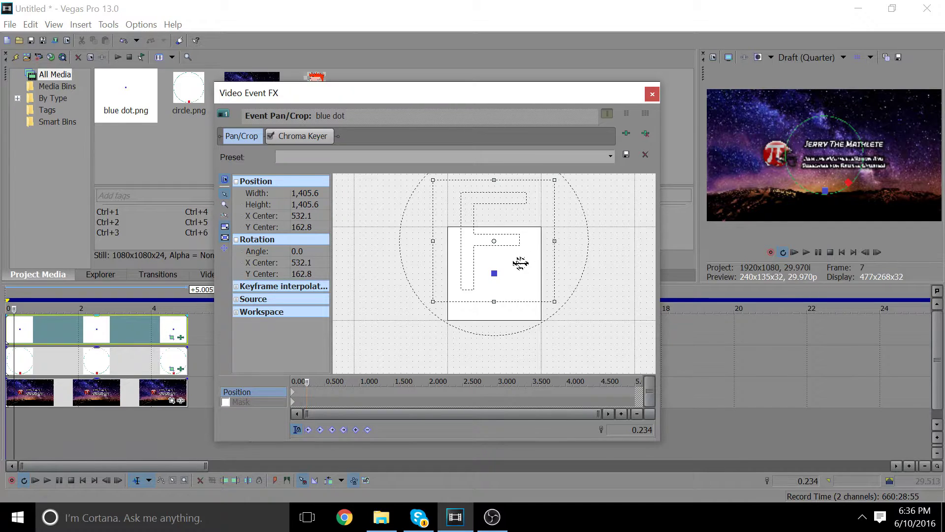
key(Left)
key(Right)
key(Left)
key(Left)
key(Left)
key(Left)
key(Left)
key(Left)
key(Left)
key(Left)
key(Down)
key(Down)
key(Down)
key(Down)
key(Down)
key(Down)
key(Down)
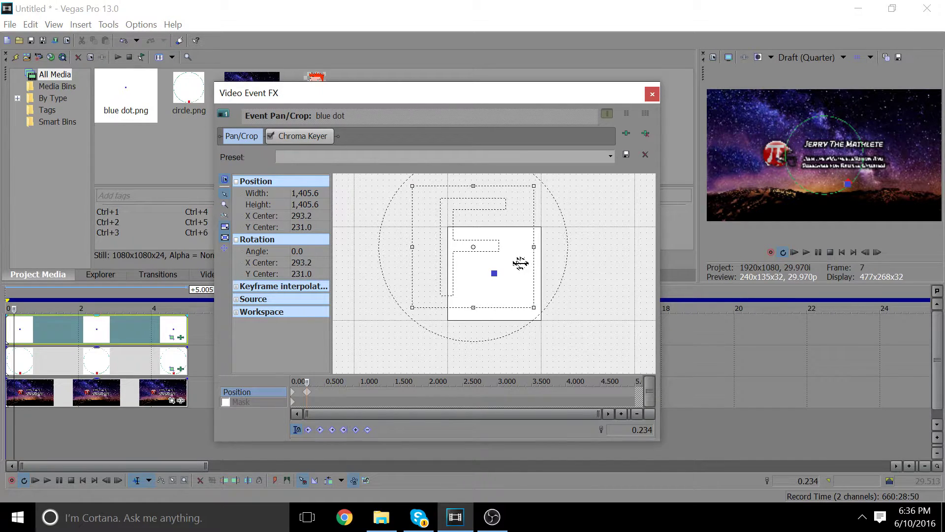
drag(520, 264, 521, 264)
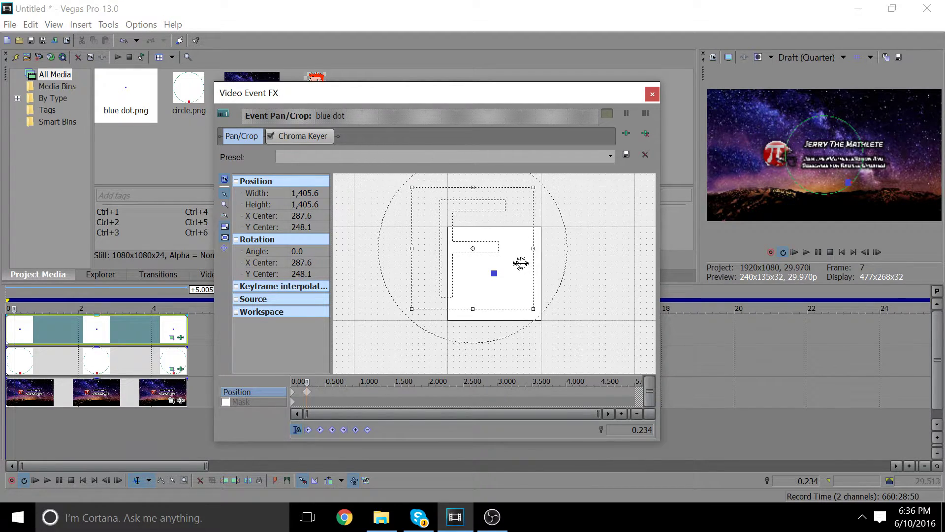
Nudge the dot's frame left and down to add a position keyframe at 0.400 s.
click(318, 389)
key(Left)
key(Left)
key(Left)
key(Left)
key(Left)
key(Left)
key(Left)
key(Left)
key(Left)
key(Left)
key(Left)
key(Left)
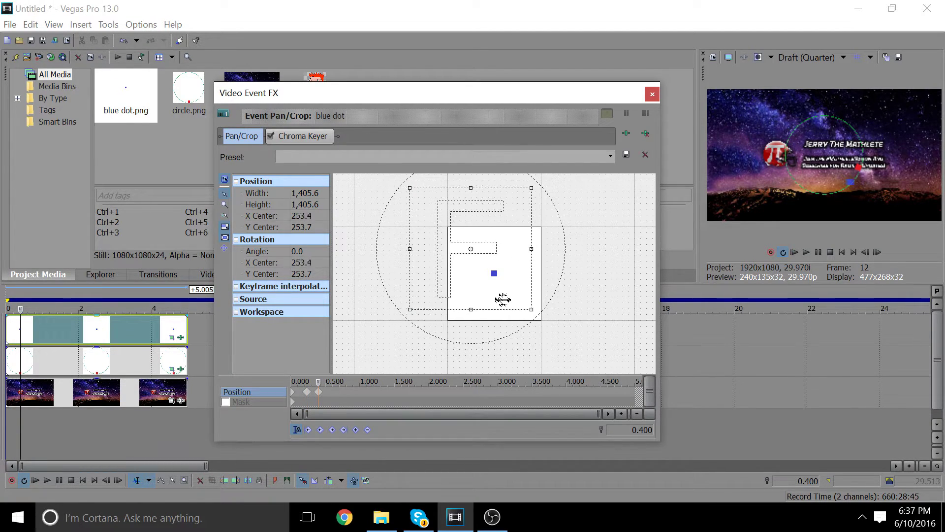
key(Down)
key(Down)
key(Down)
key(Down)
key(Down)
key(Down)
key(Down)
key(Down)
key(Down)
key(Left)
key(Left)
key(Left)
key(Left)
key(Left)
key(Left)
key(Left)
key(Down)
key(Down)
key(Down)
key(Down)
key(Down)
key(Down)
key(Down)
key(Down)
key(Down)
key(Down)
key(Down)
key(Down)
key(Left)
key(Down)
key(Down)
key(Down)
key(Down)
key(Down)
key(Down)
key(Down)
key(Down)
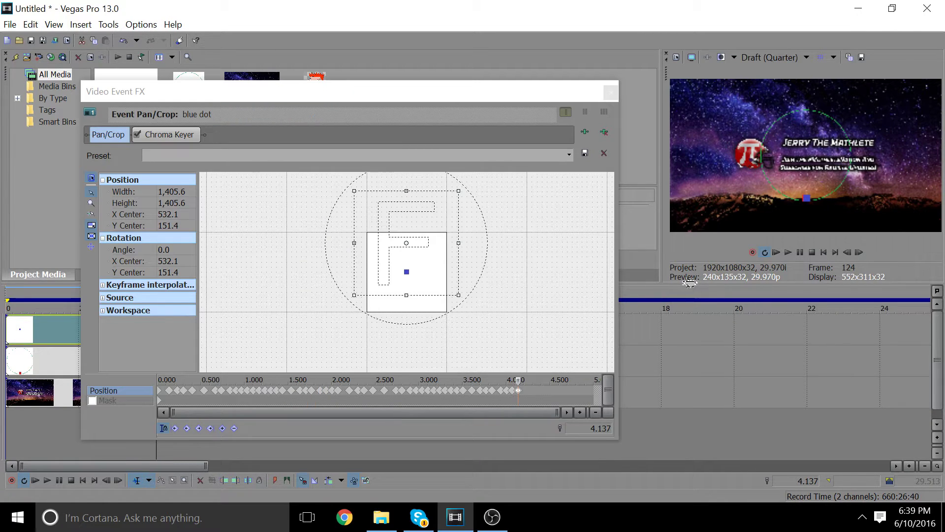
Enlarge the preview and step through the dot's keyframes from 0.000 to 4.137 s.
drag(691, 281, 696, 323)
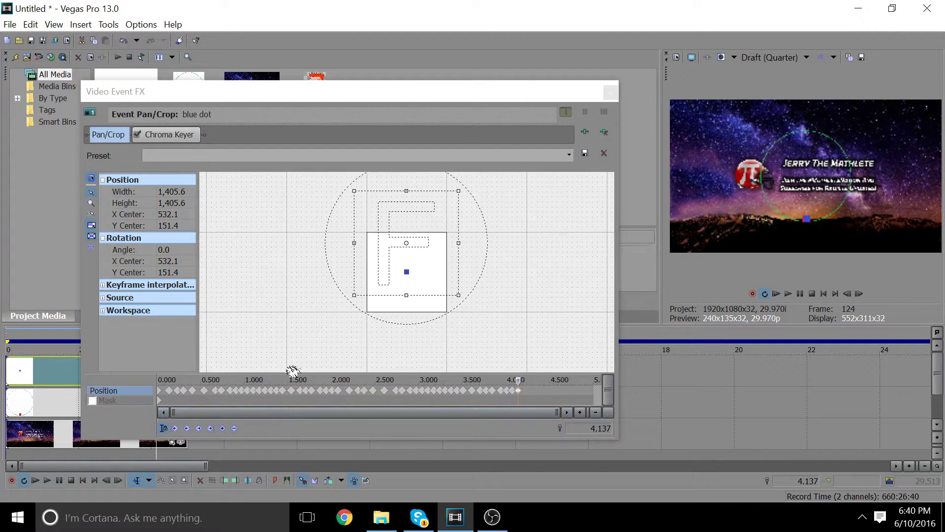
click(159, 394)
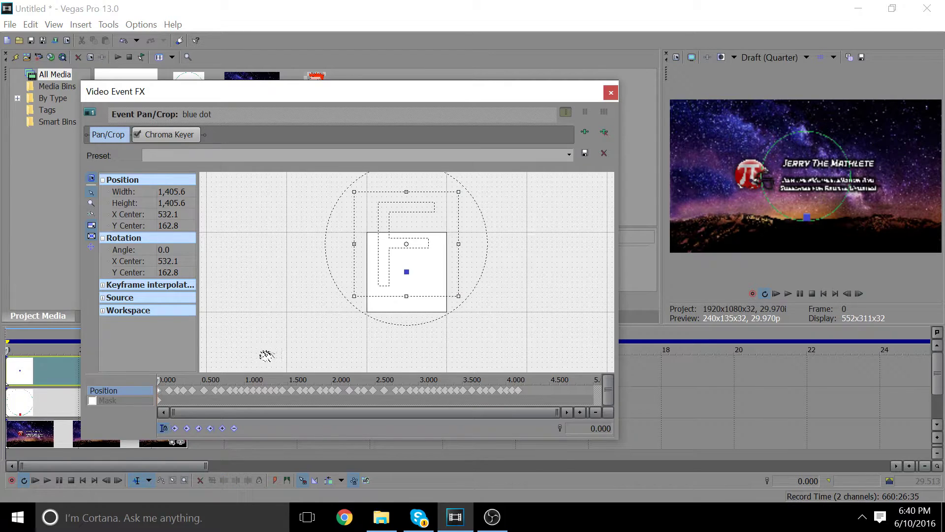
click(230, 393)
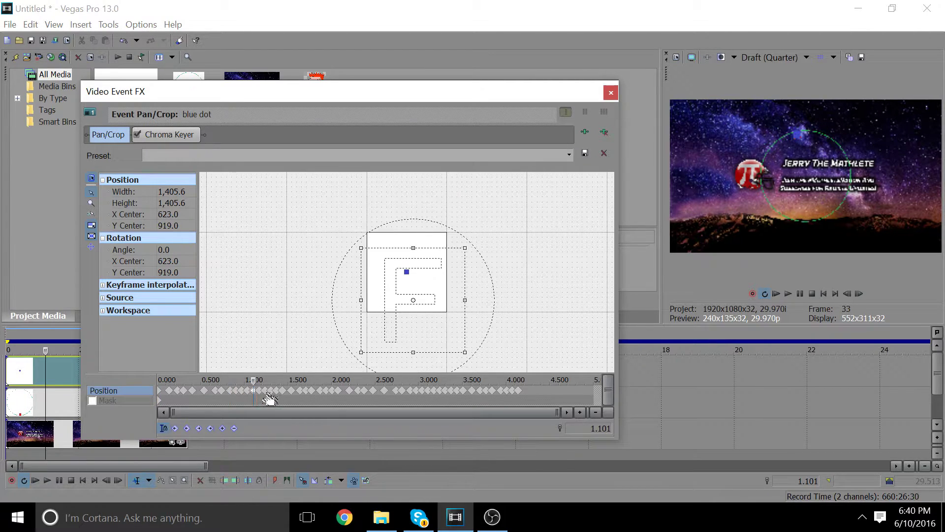
click(271, 394)
click(305, 394)
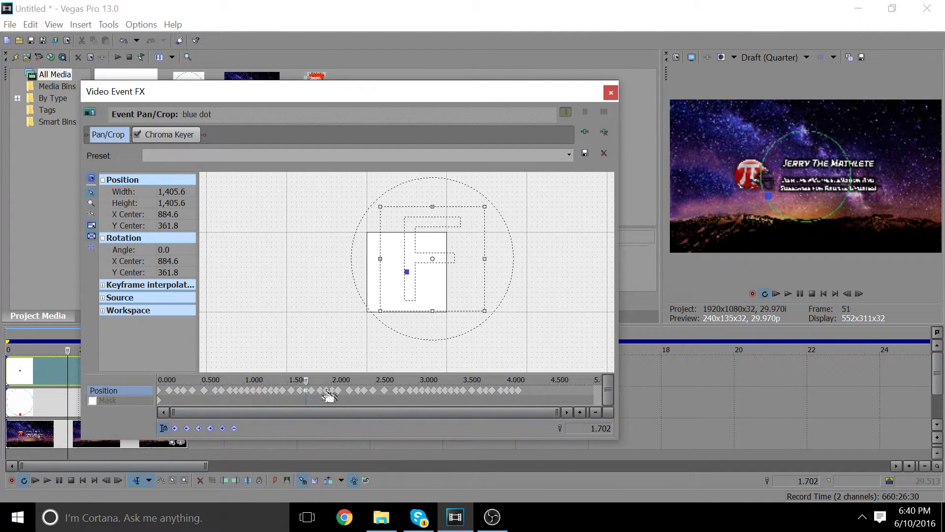
click(327, 394)
click(338, 394)
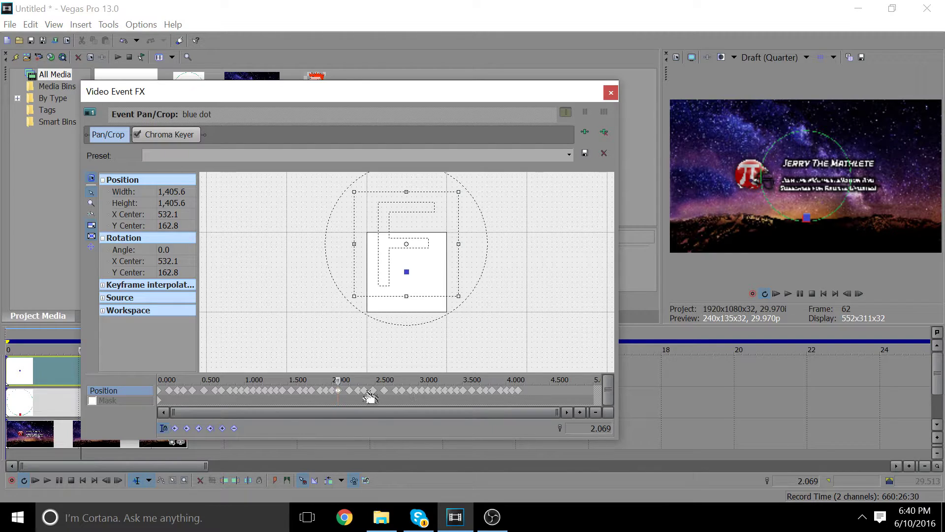
click(519, 394)
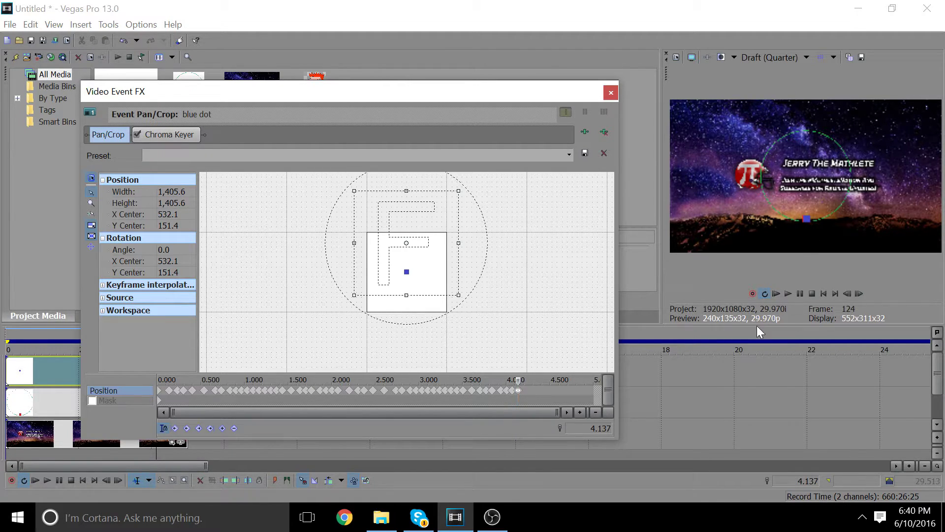
Enlarge the preview, play the dot's animation, then return to the 0.000 keyframe.
drag(758, 331, 758, 403)
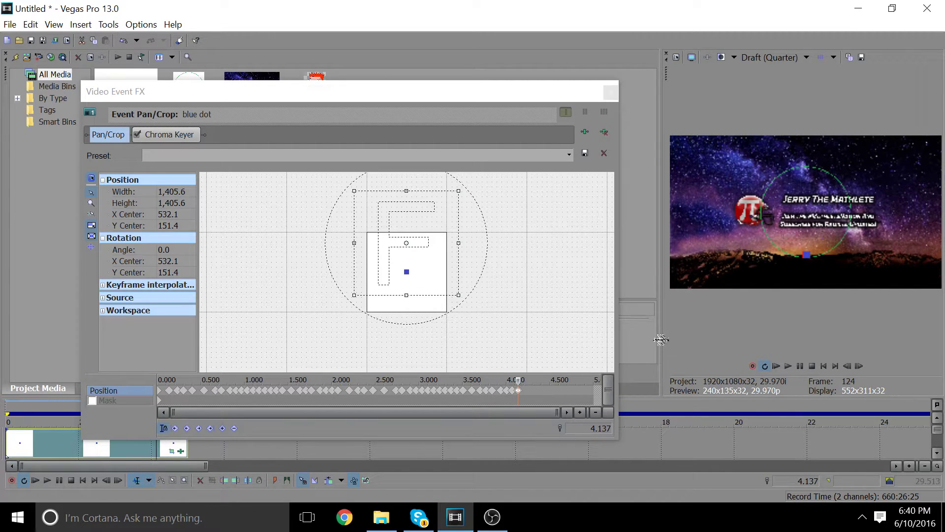
drag(661, 339, 590, 335)
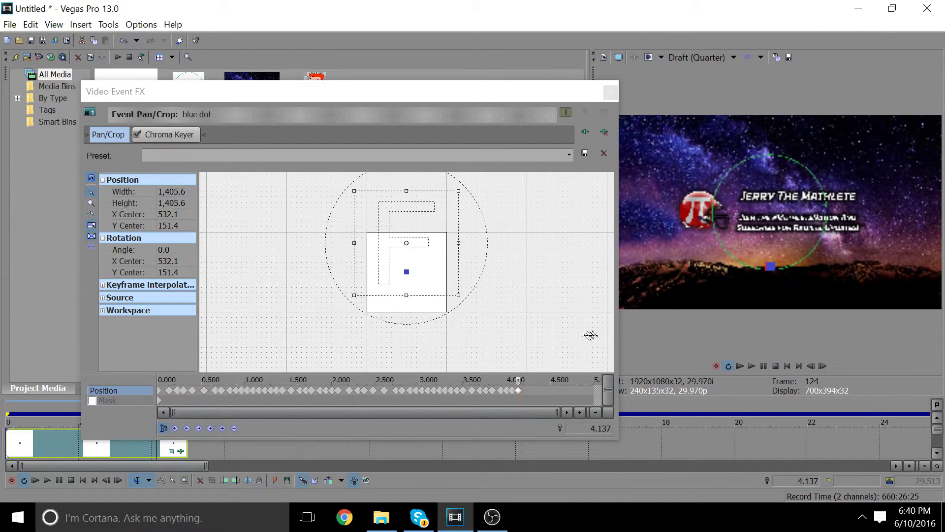
click(737, 365)
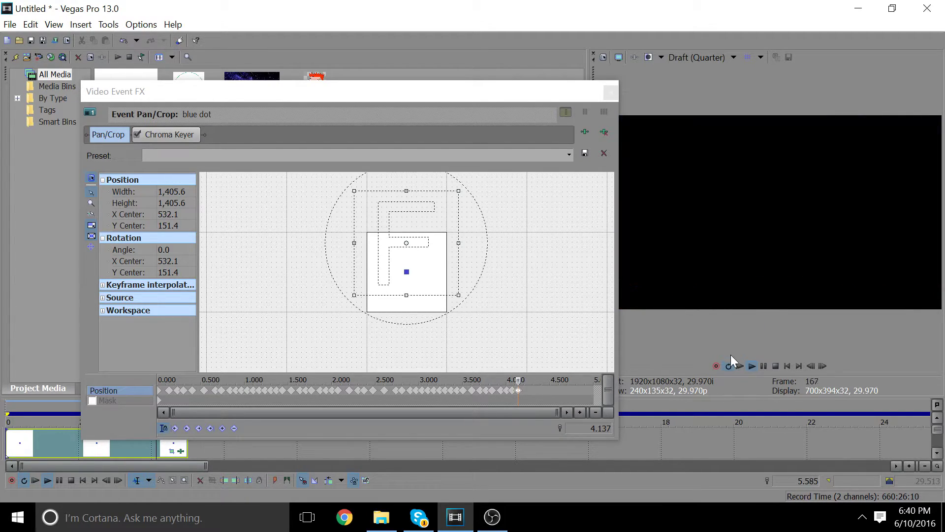
click(740, 366)
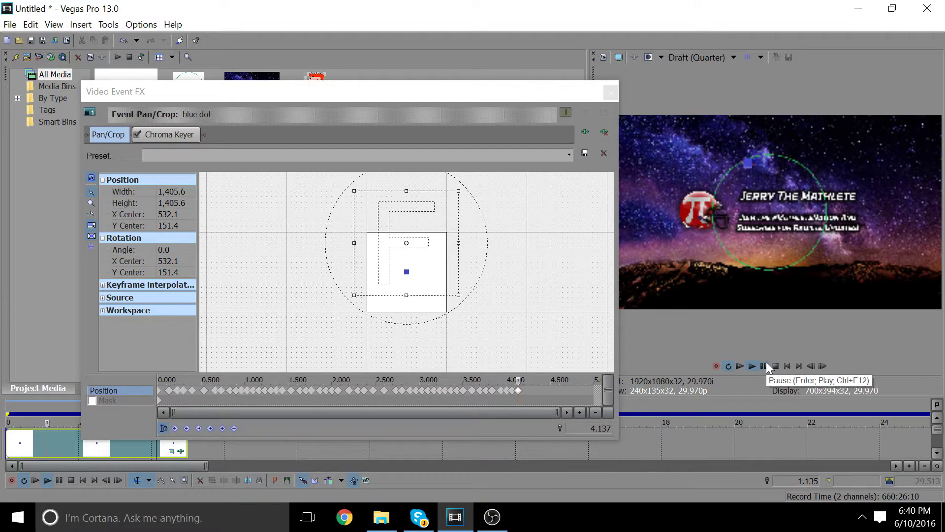
click(763, 365)
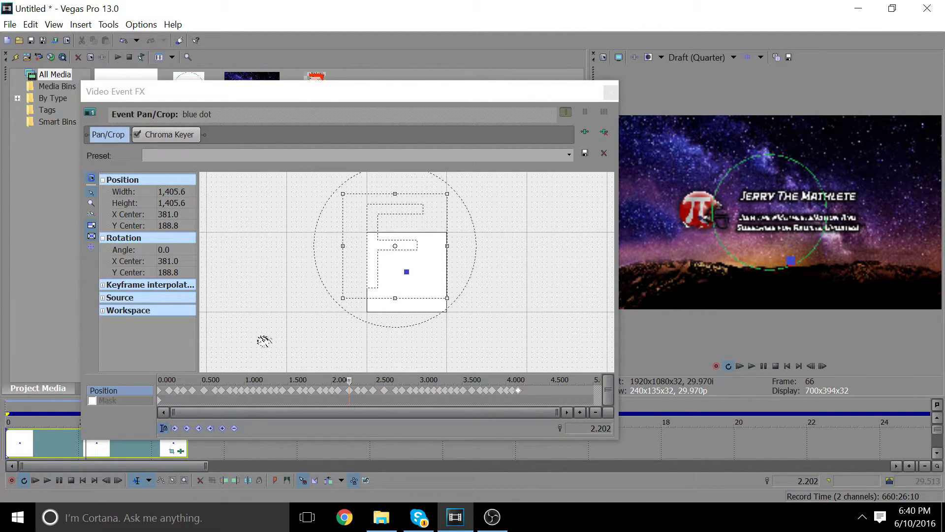
click(161, 394)
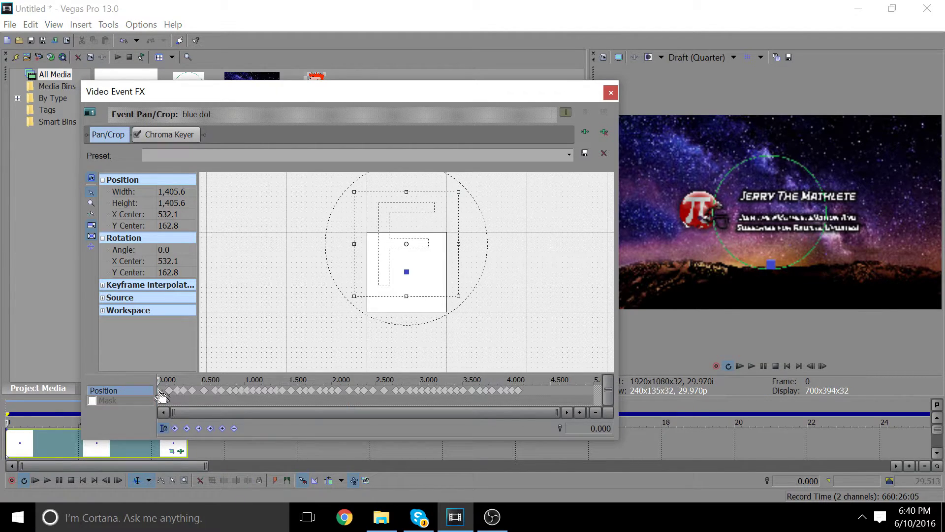
Copy the blue dot's Pan/Crop position keyframes and close the effects editor.
right_click(520, 395)
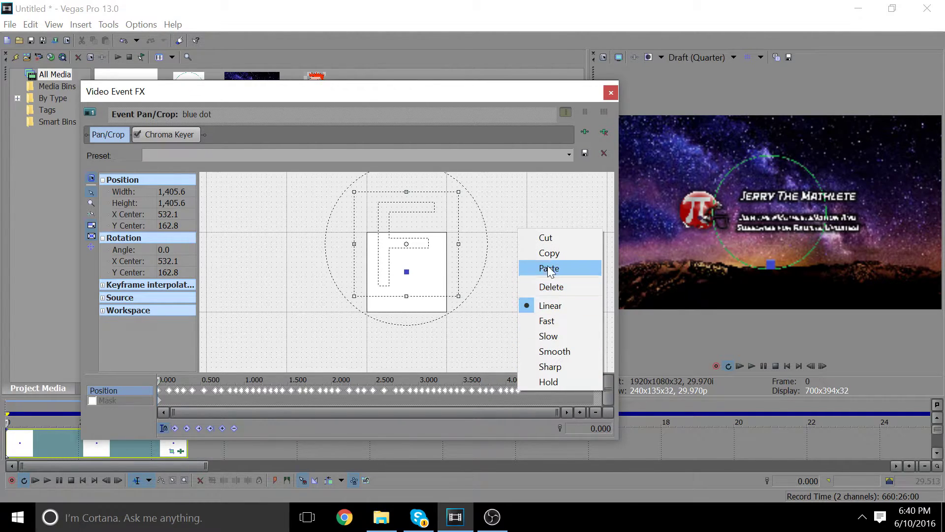
click(543, 253)
click(610, 93)
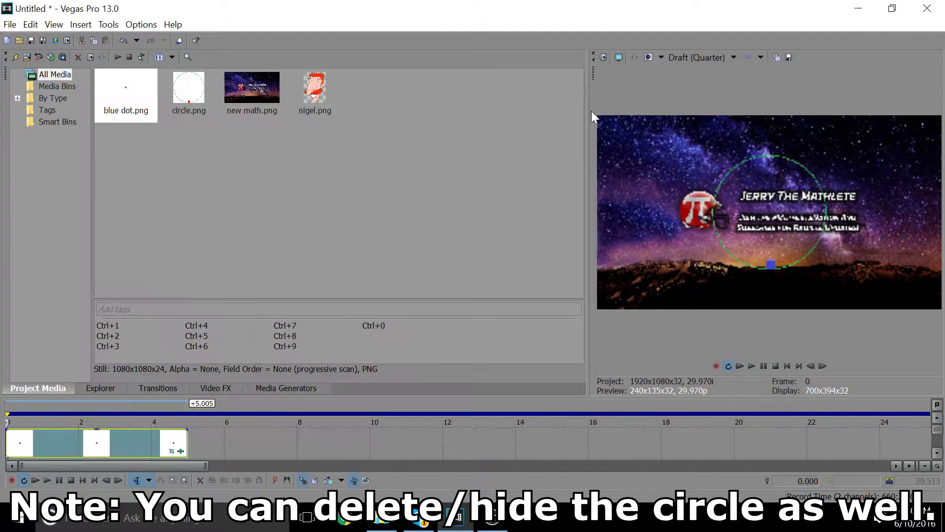
Delete the blue dot event and place nigel.png on its track.
click(157, 442)
key(Delete)
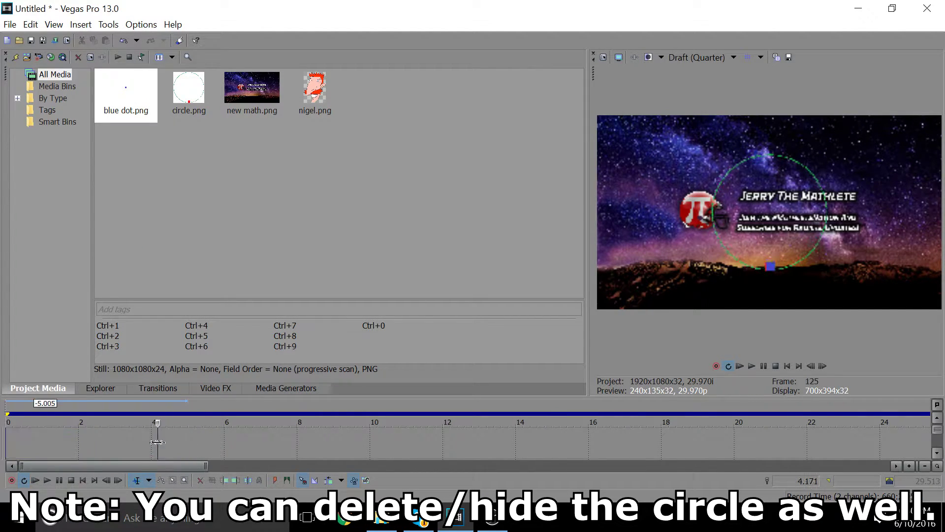
drag(322, 99, 147, 438)
click(168, 442)
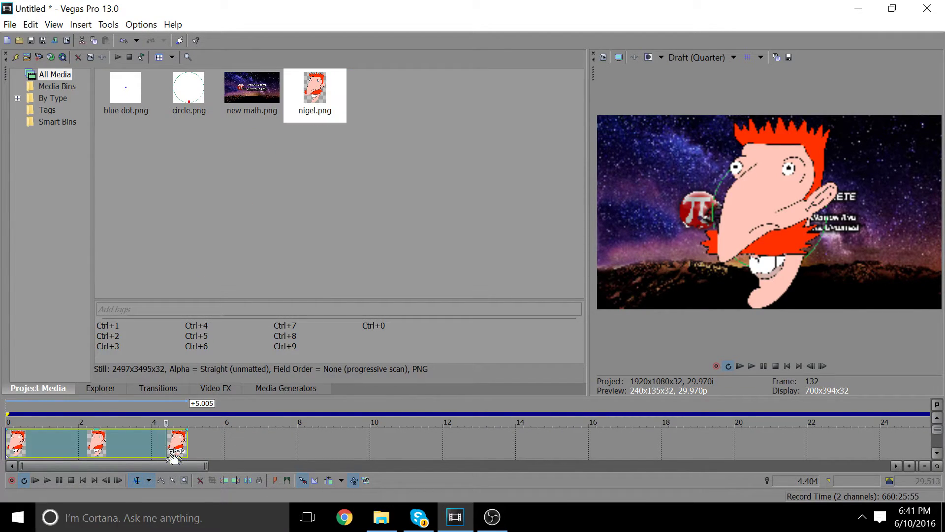
Paste the blue dot's circular position keyframes into Nigel's Pan/Crop at time 0.
click(175, 453)
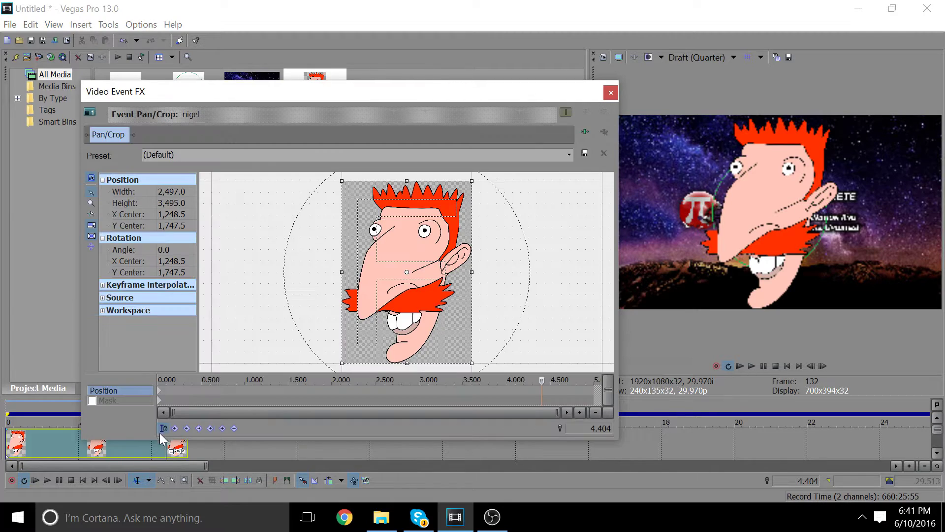
click(161, 393)
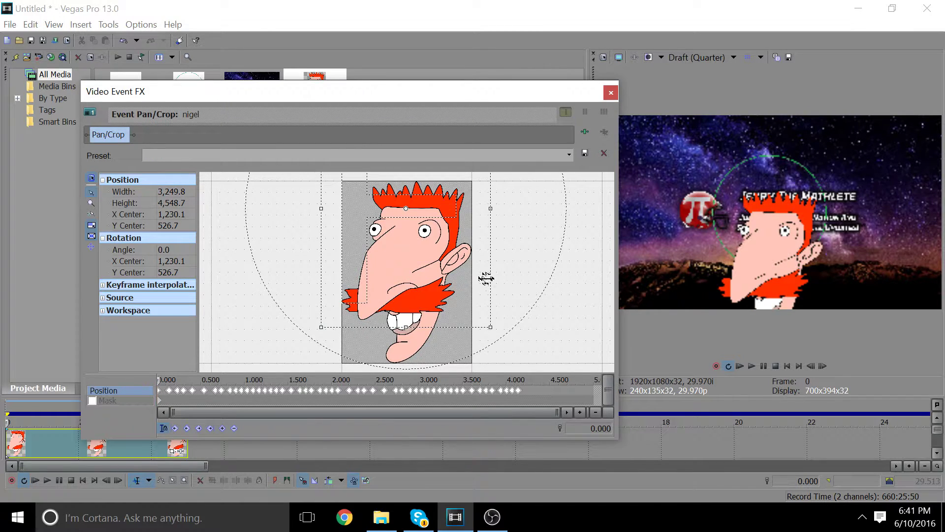
scroll(480, 281, down, 4)
scroll(480, 282, down, 1)
Preview Nigel's circular motion, then return to his first keyframe.
click(753, 367)
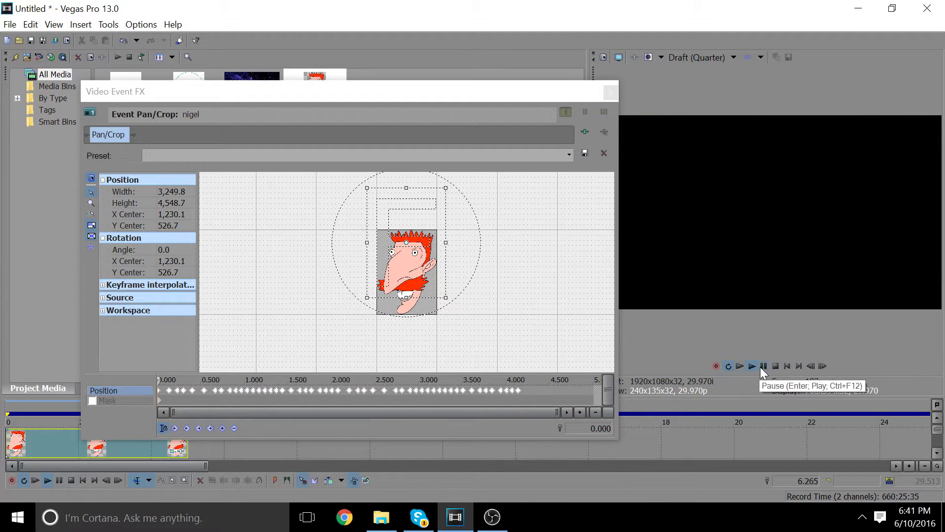
click(762, 366)
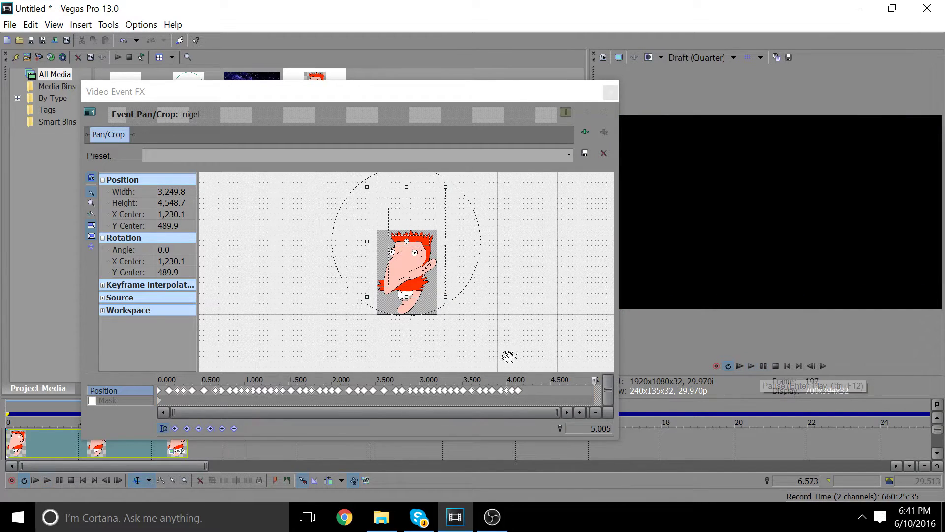
click(222, 389)
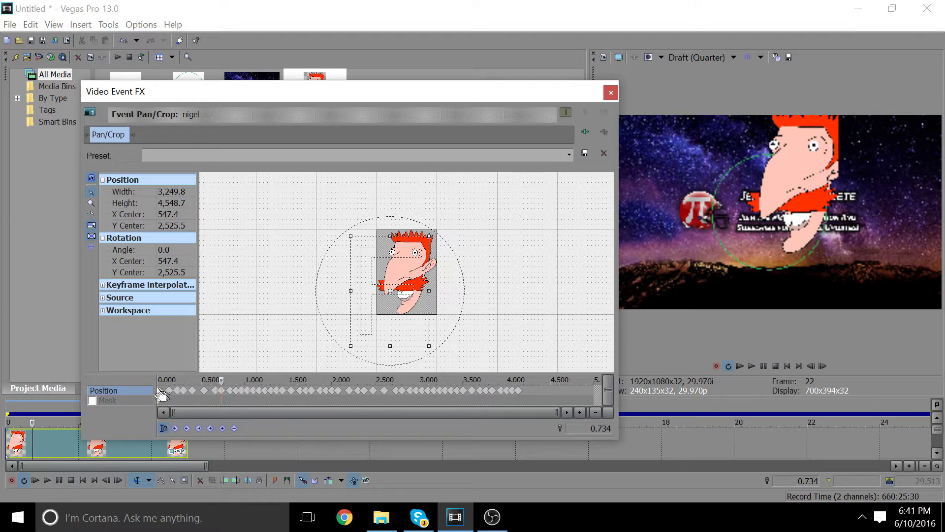
click(160, 391)
Match Nigel's first keyframe crop to the output aspect, then replay the animation from the start.
right_click(436, 277)
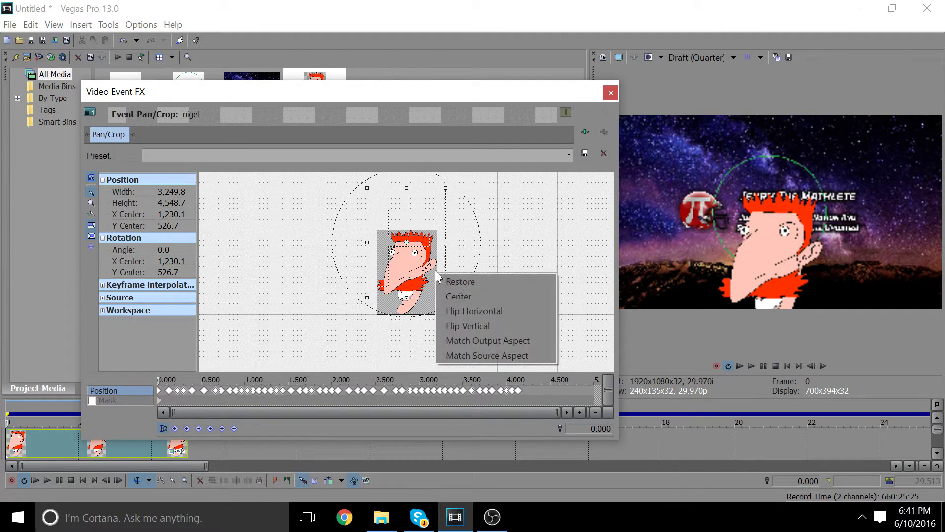
click(474, 340)
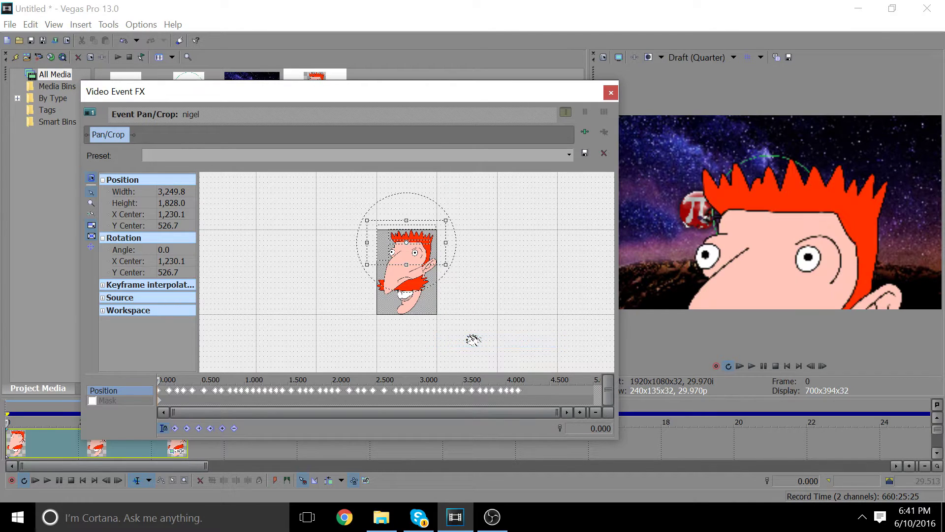
click(752, 367)
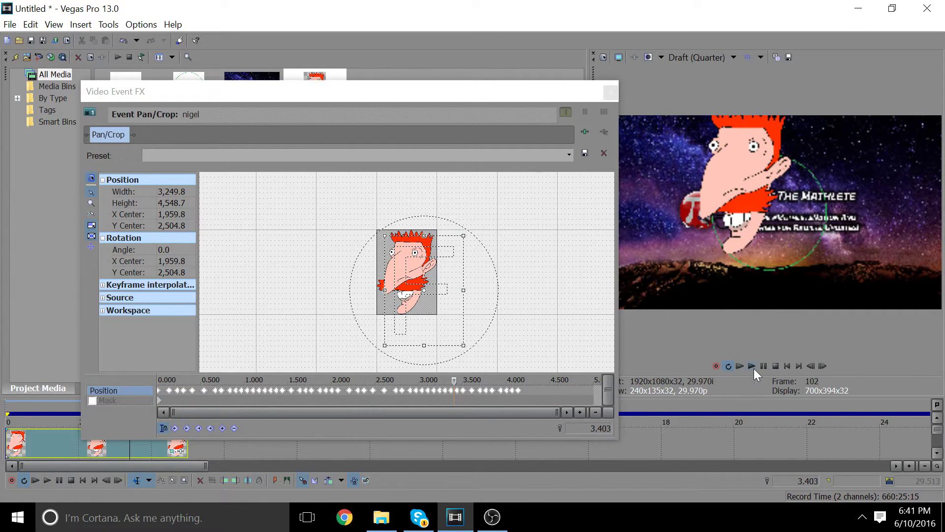
click(755, 368)
click(738, 365)
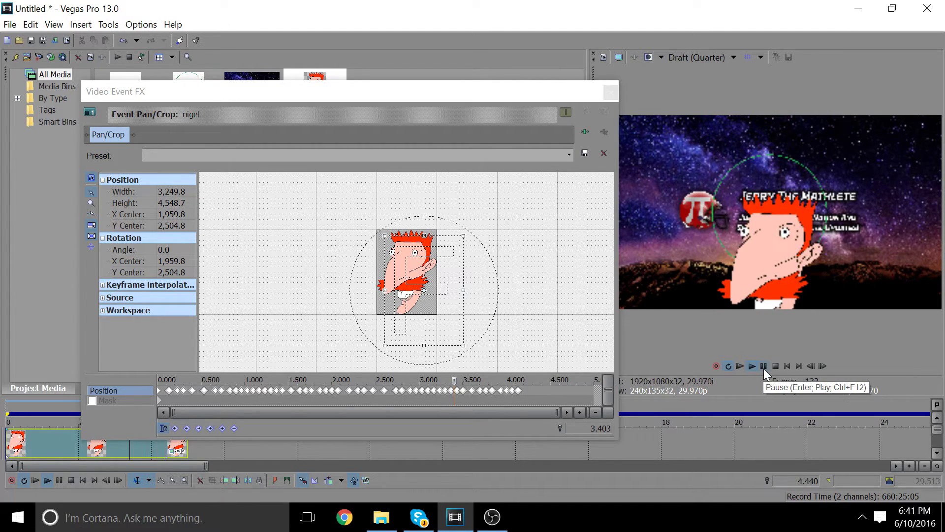
click(763, 368)
click(755, 369)
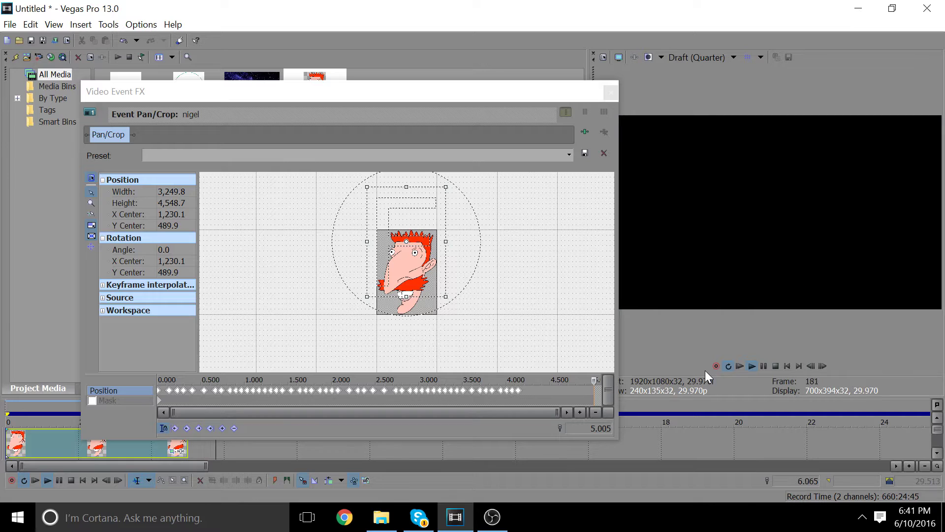
click(736, 366)
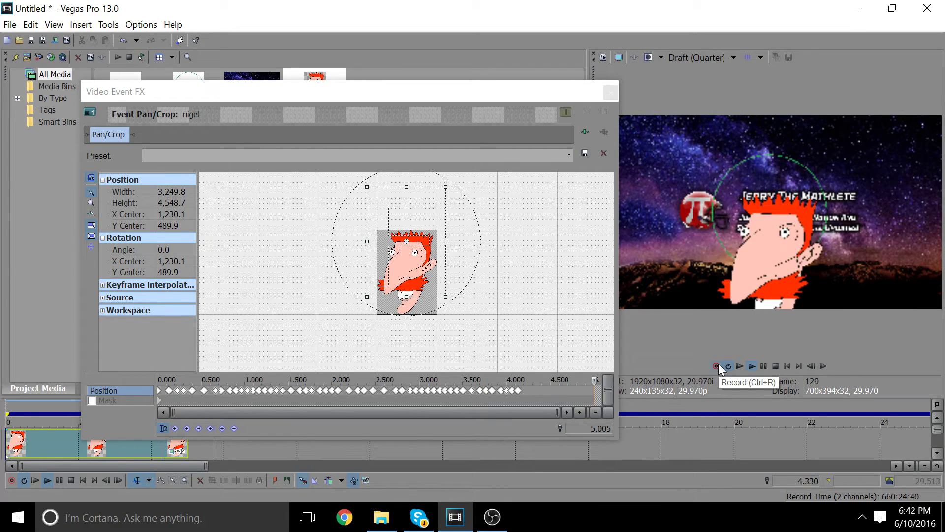
click(741, 367)
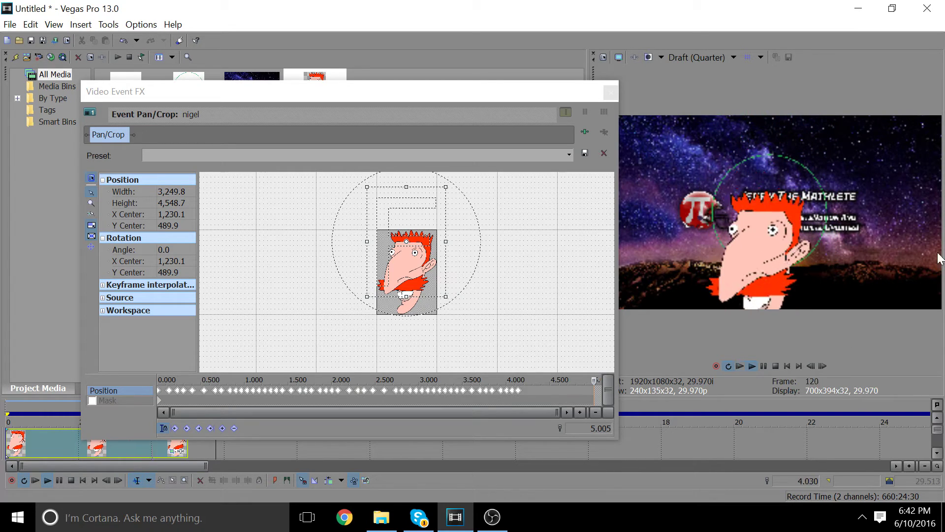
scroll(354, 260, up, 5)
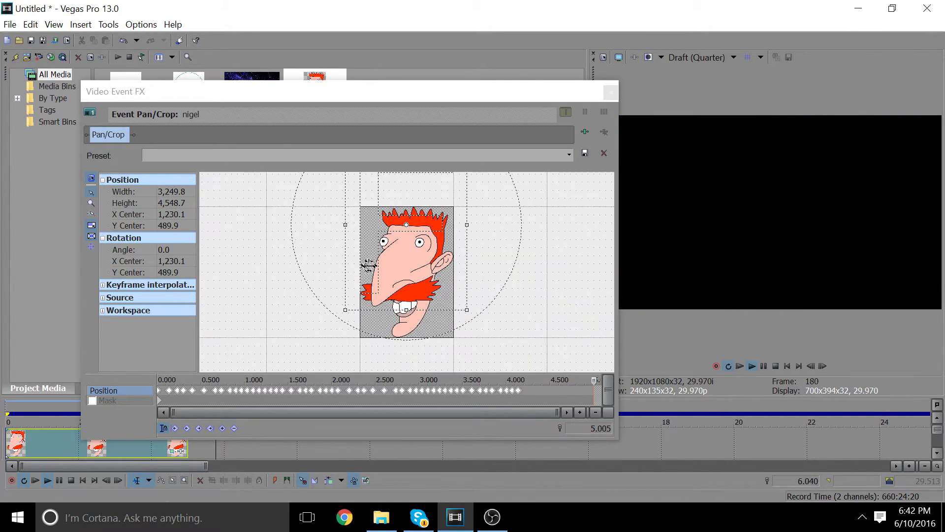
scroll(368, 266, down, 2)
click(237, 390)
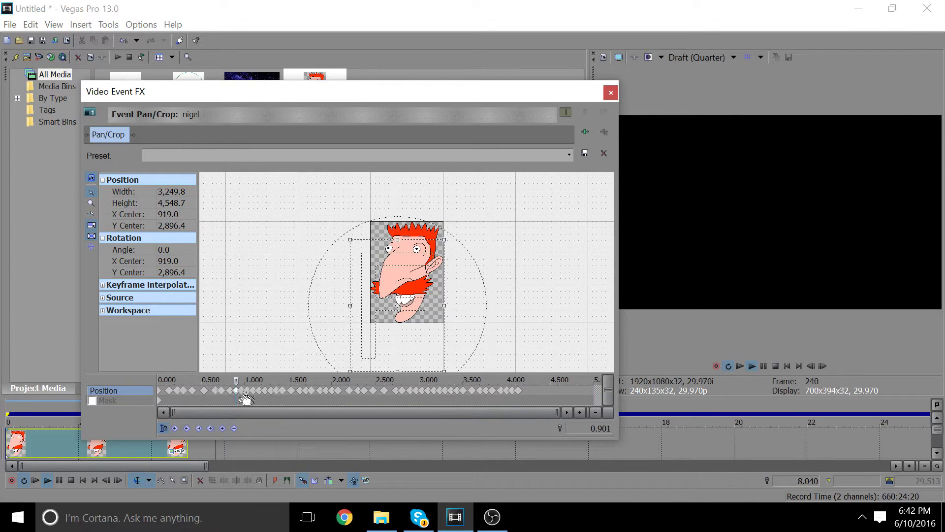
scroll(342, 268, down, 1)
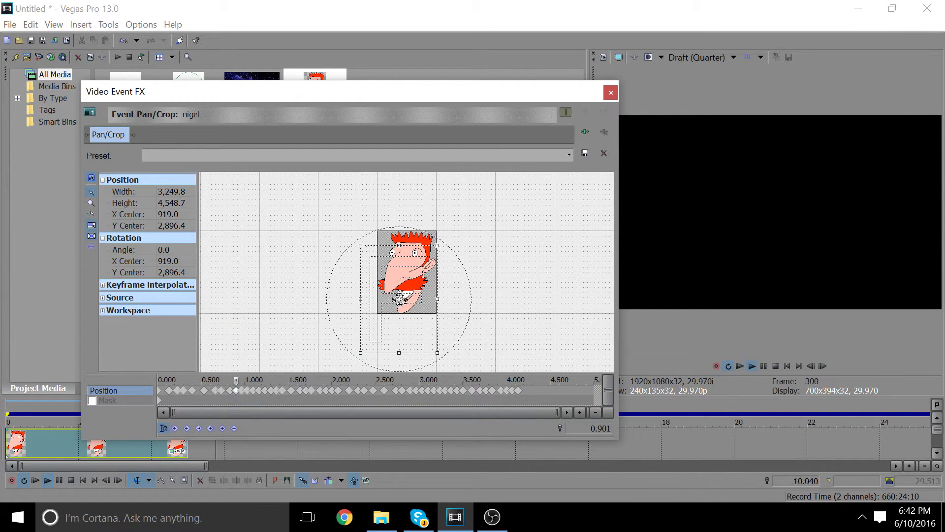
scroll(399, 298, up, 2)
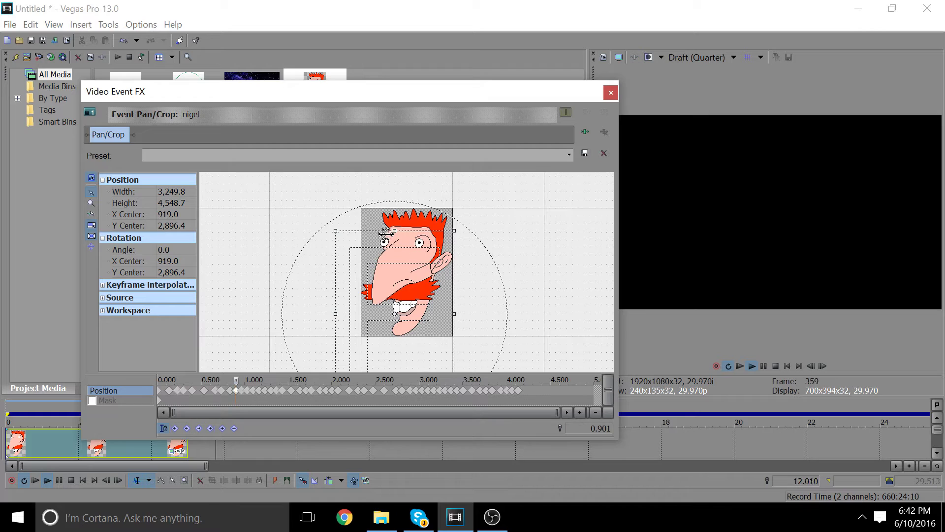
scroll(386, 232, up, 2)
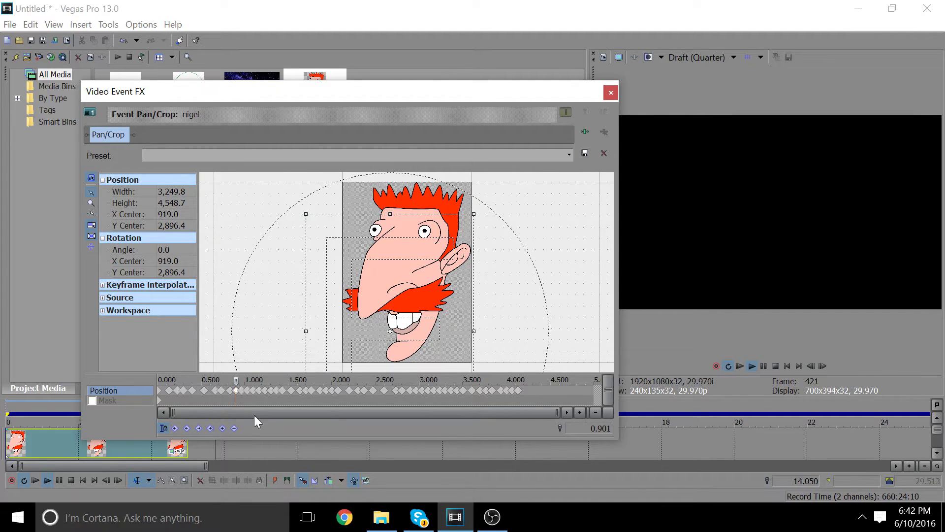
click(773, 365)
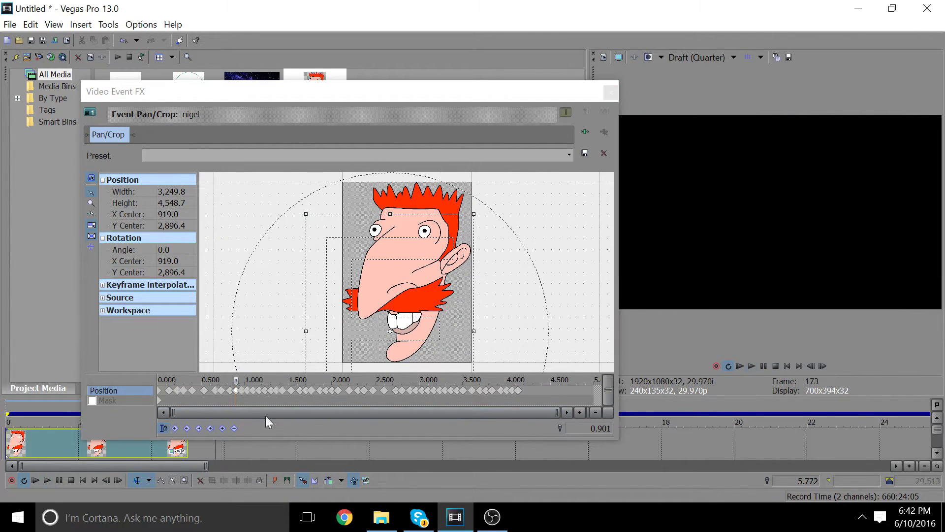
click(236, 397)
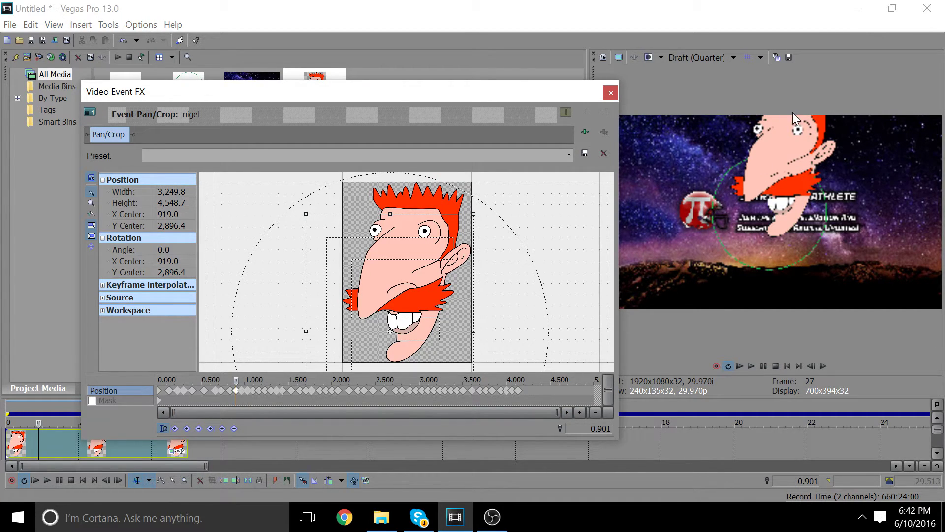
scroll(359, 241, down, 3)
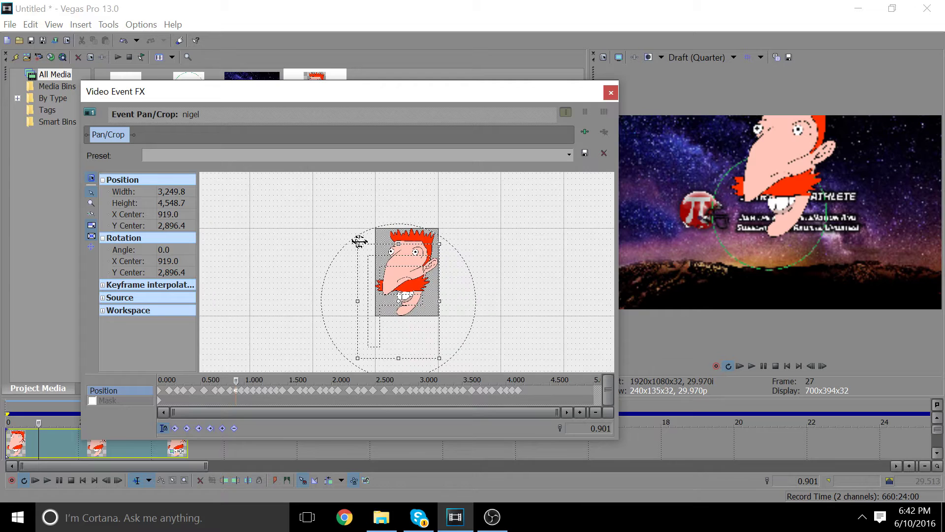
scroll(359, 241, down, 2)
Match the 0.901 s keyframe's crop to the output aspect.
right_click(412, 340)
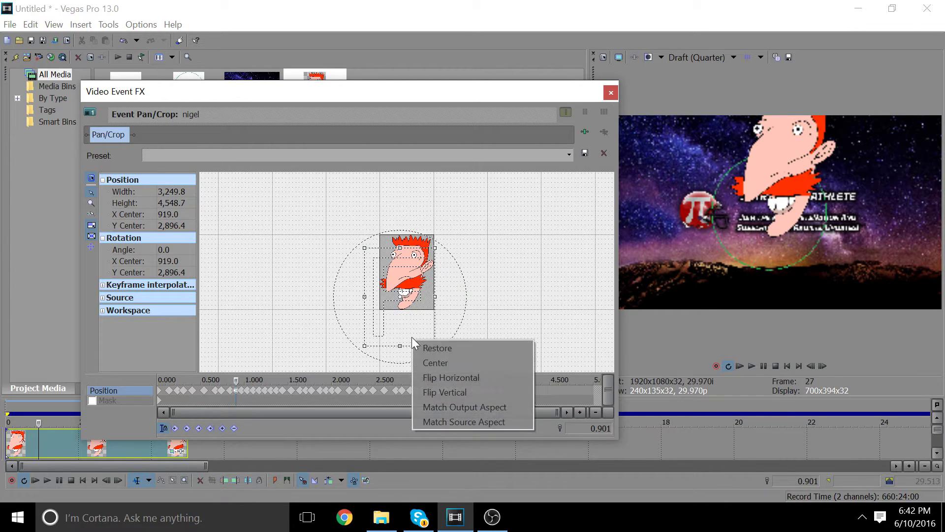
click(429, 405)
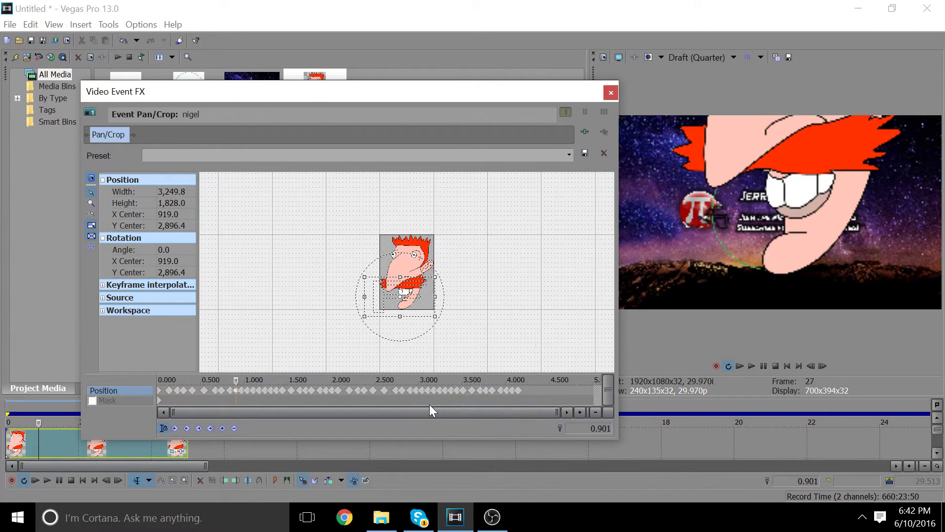
scroll(409, 308, down, 1)
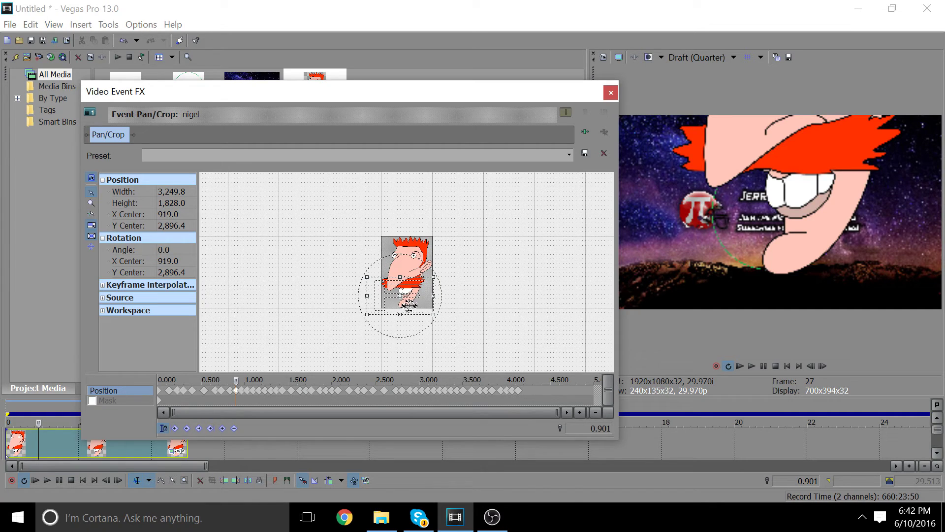
Enlarge the crop frame to 7,723.2 by 4,344.3 so Nigel appears smaller, then play back.
right_click(409, 306)
key(Escape)
drag(433, 314, 479, 340)
click(751, 364)
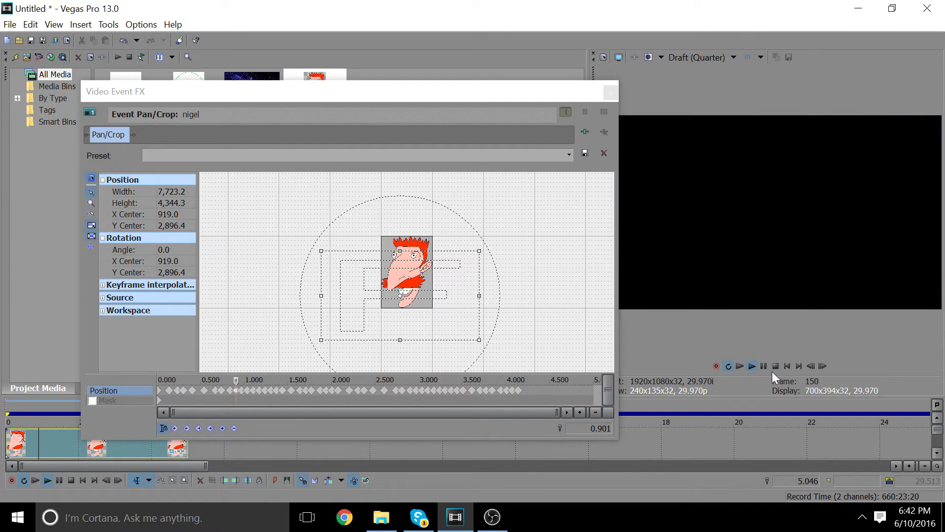
click(772, 368)
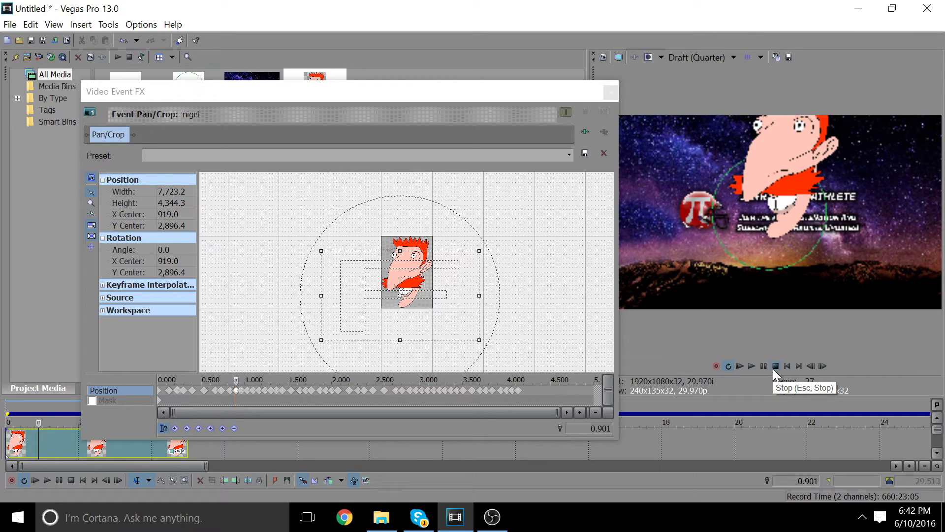